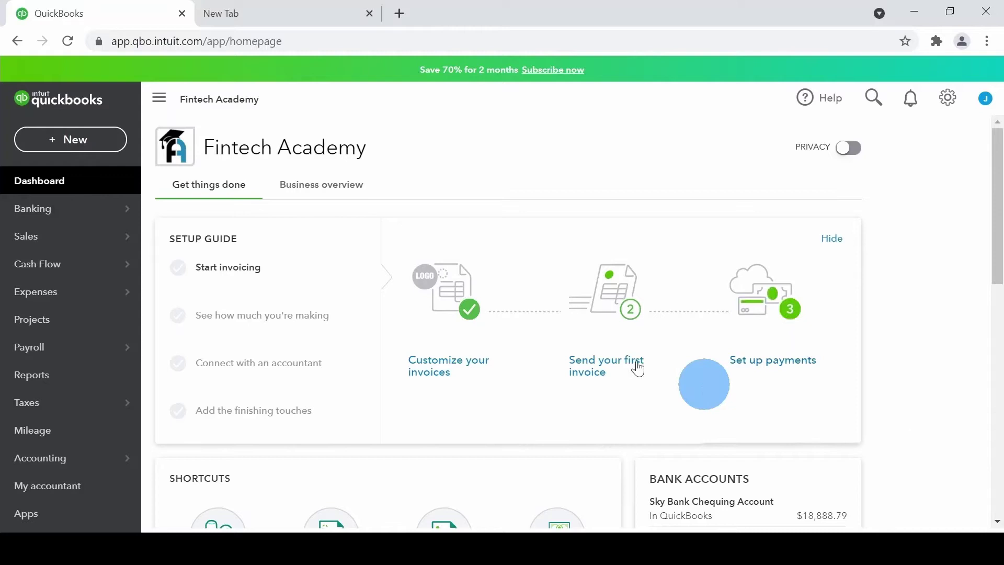
Create a new delayed charge and add Space Computers as its new customer.
{"action": "left_click", "coordinate": [63, 142]}
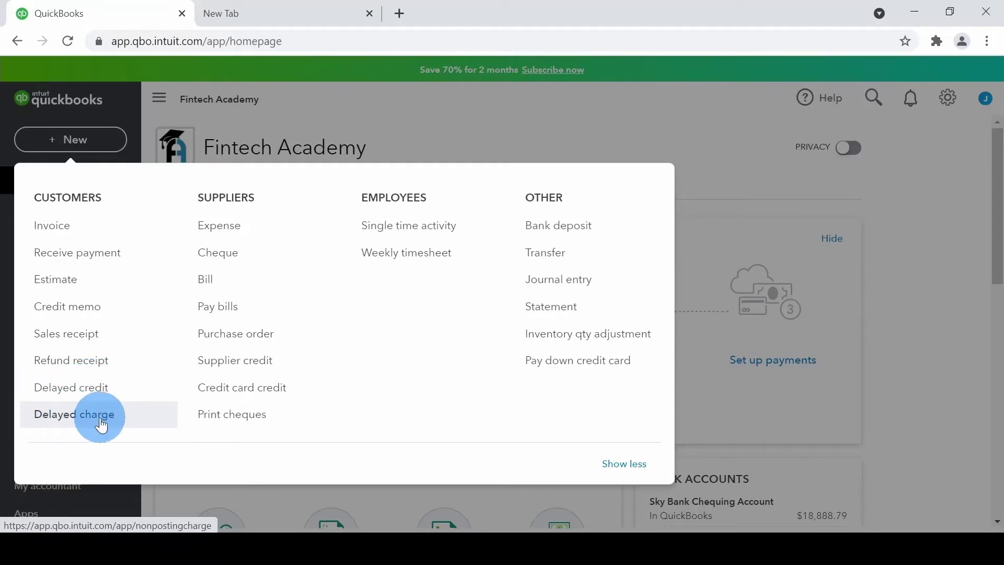
{"action": "left_click", "coordinate": [69, 421]}
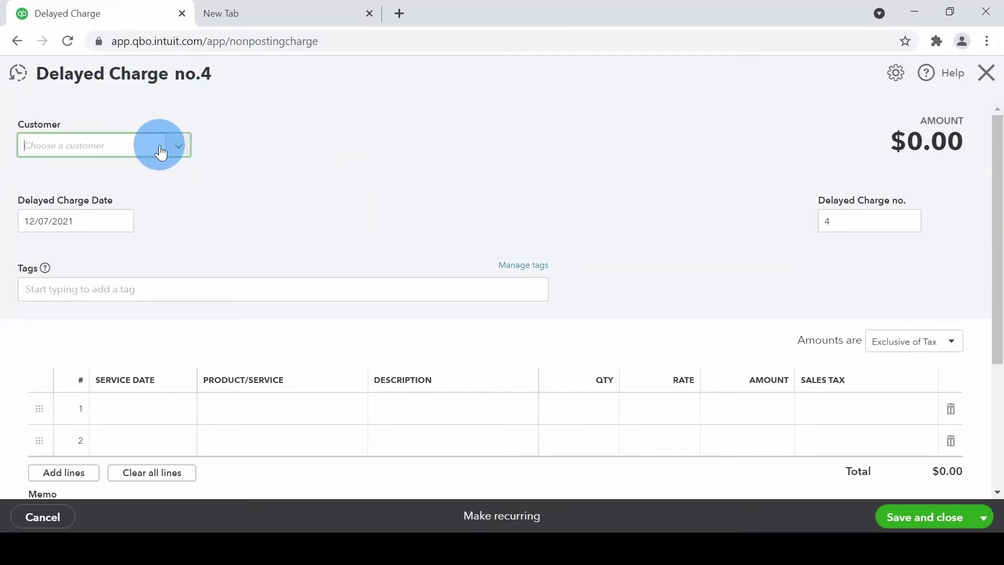
{"action": "type", "text": "Space C"}
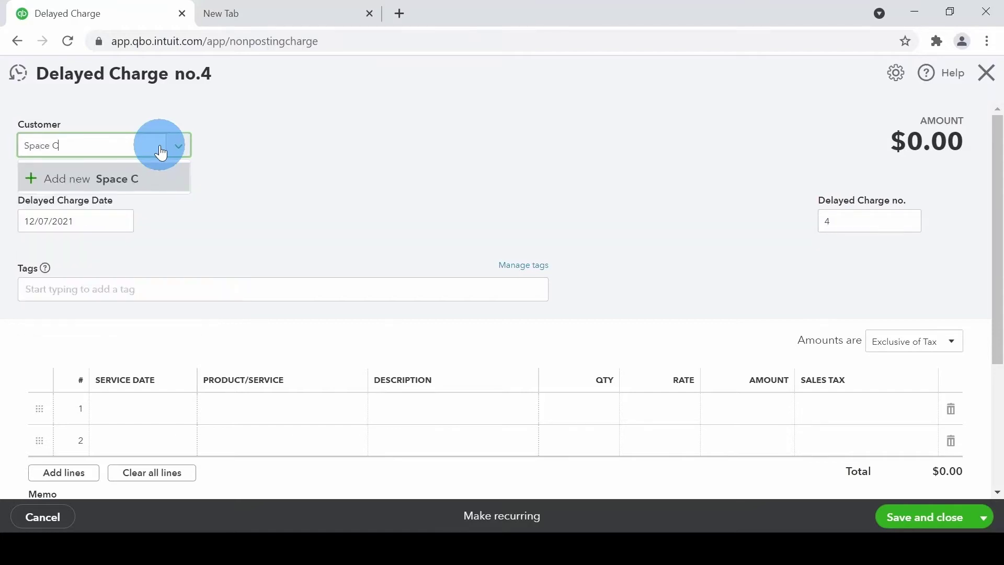
{"action": "type", "text": "omputers"}
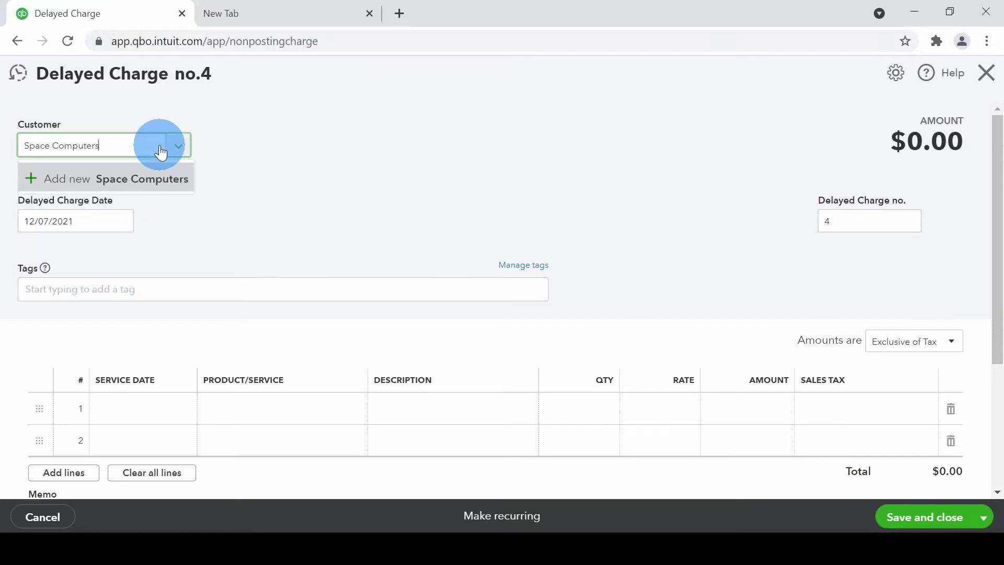
{"action": "left_click", "coordinate": [161, 179]}
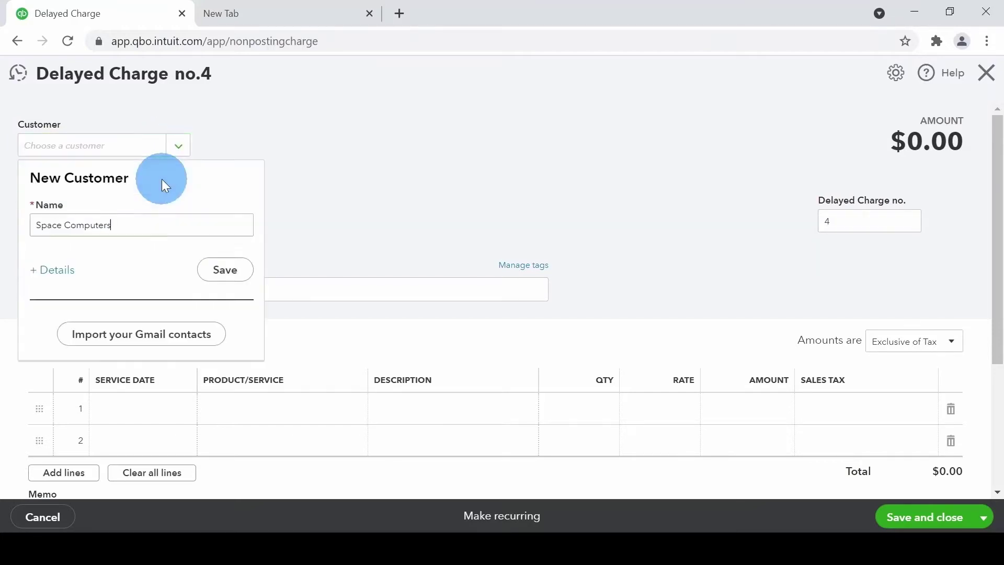
{"action": "left_click", "coordinate": [224, 271]}
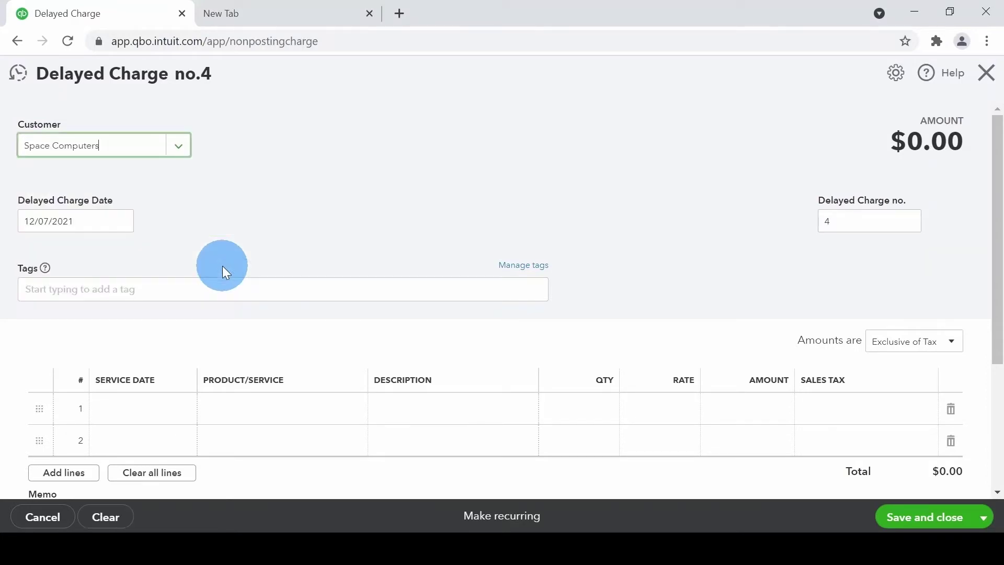
Set the delayed charge date to 01/07/2021 and choose Consulting Hours as the first line's product/service.
{"action": "left_click", "coordinate": [118, 220]}
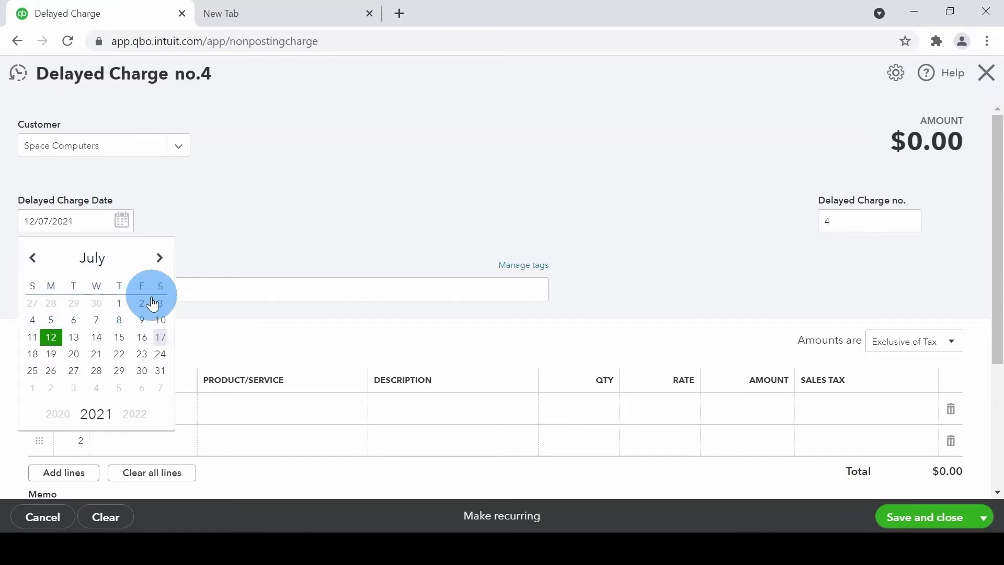
{"action": "left_click", "coordinate": [120, 306]}
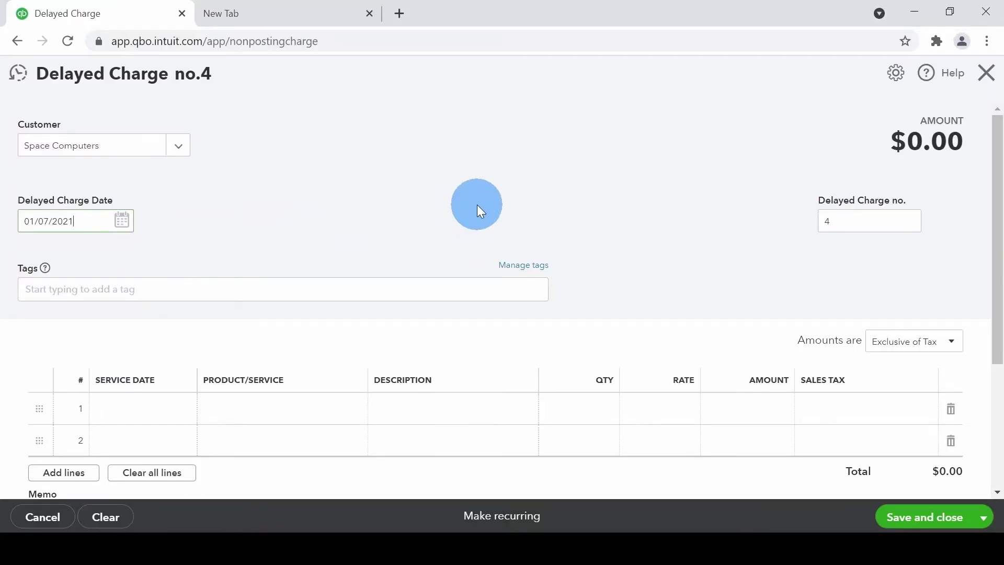
{"action": "scroll", "coordinate": [477, 205], "scroll_direction": "down", "scroll_amount": 1}
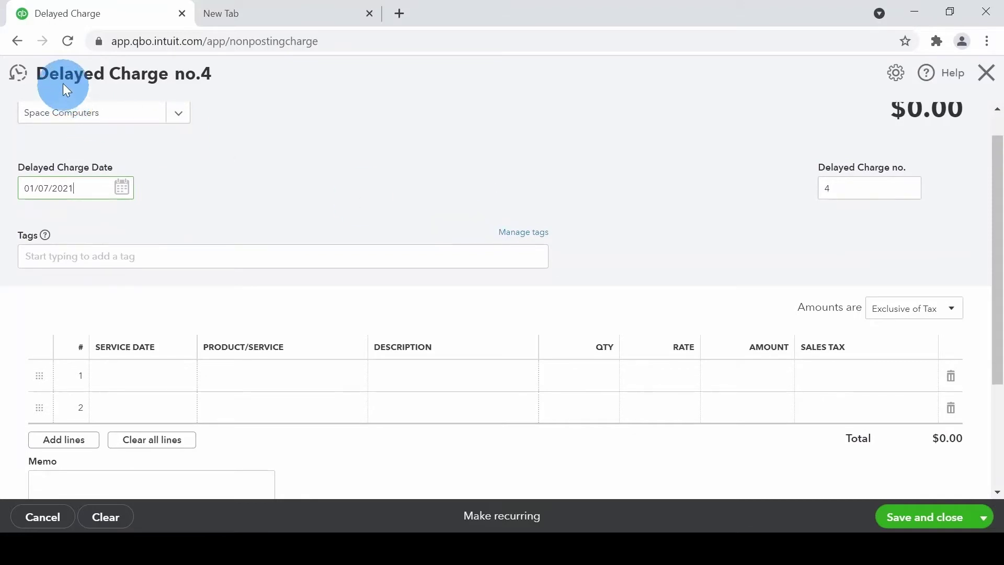
{"action": "scroll", "coordinate": [312, 190], "scroll_direction": "down", "scroll_amount": 2}
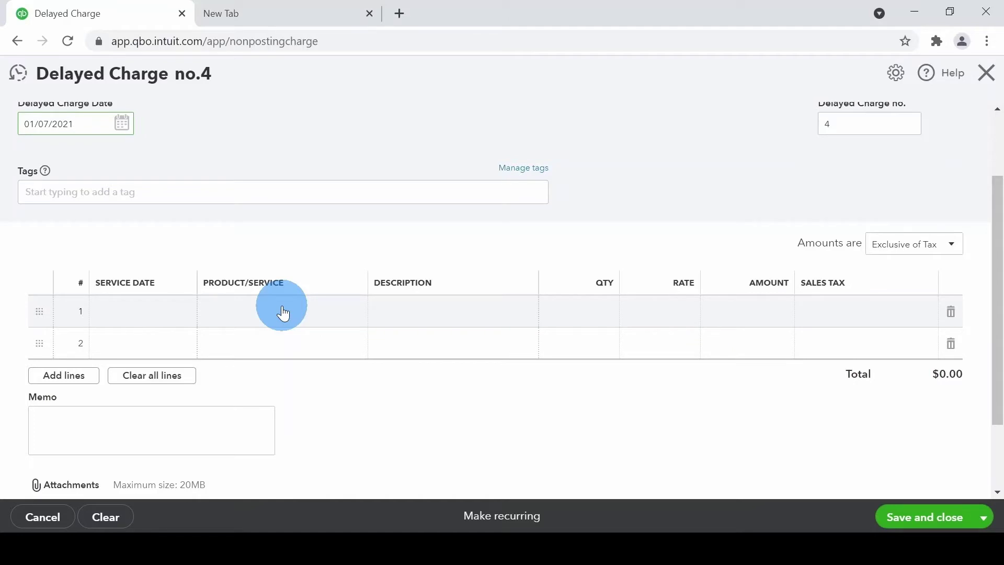
{"action": "left_click", "coordinate": [283, 313]}
{"action": "type", "text": "Consulting Hours"}
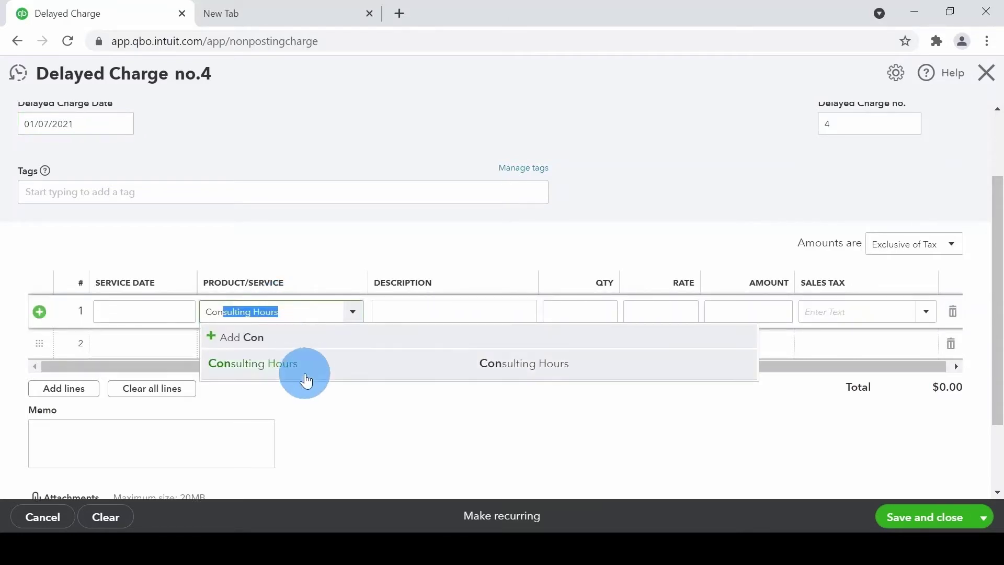
{"action": "left_click", "coordinate": [305, 369]}
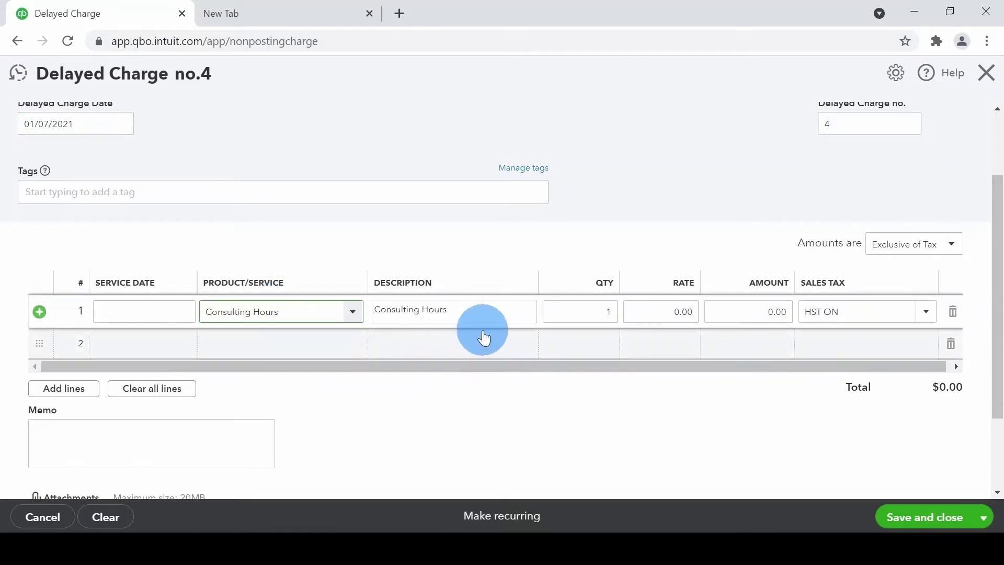
Extend the line's description to "Consulting Hours on July 1st 2021" and set its quantity to 3 and rate to 150.
{"action": "left_click", "coordinate": [476, 317]}
{"action": "left_click", "coordinate": [476, 317]}
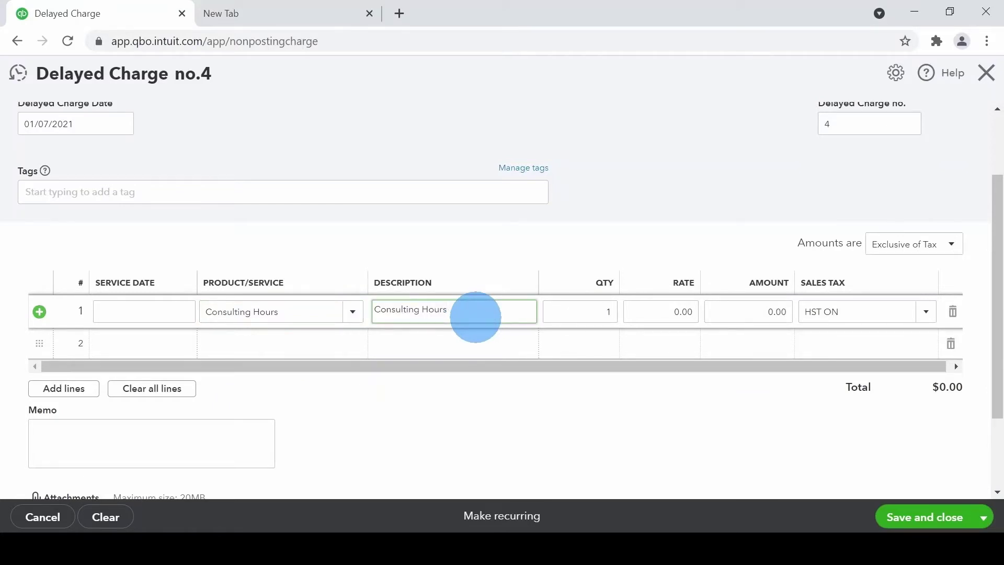
{"action": "type", "text": "on July 1st 2021"}
{"action": "key", "text": "Tab"}
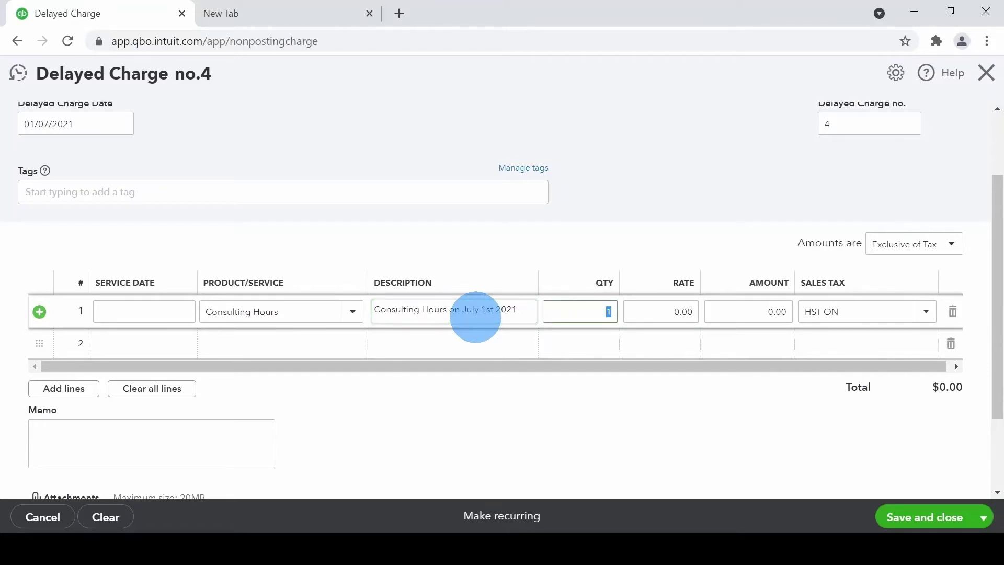
{"action": "key", "text": "Tab"}
{"action": "type", "text": "1"}
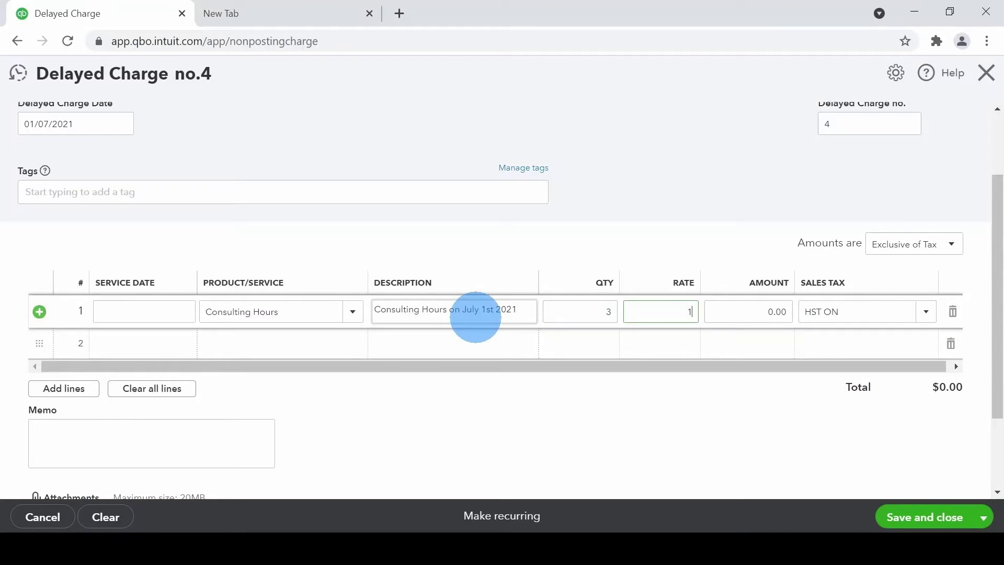
{"action": "key", "text": "Tab"}
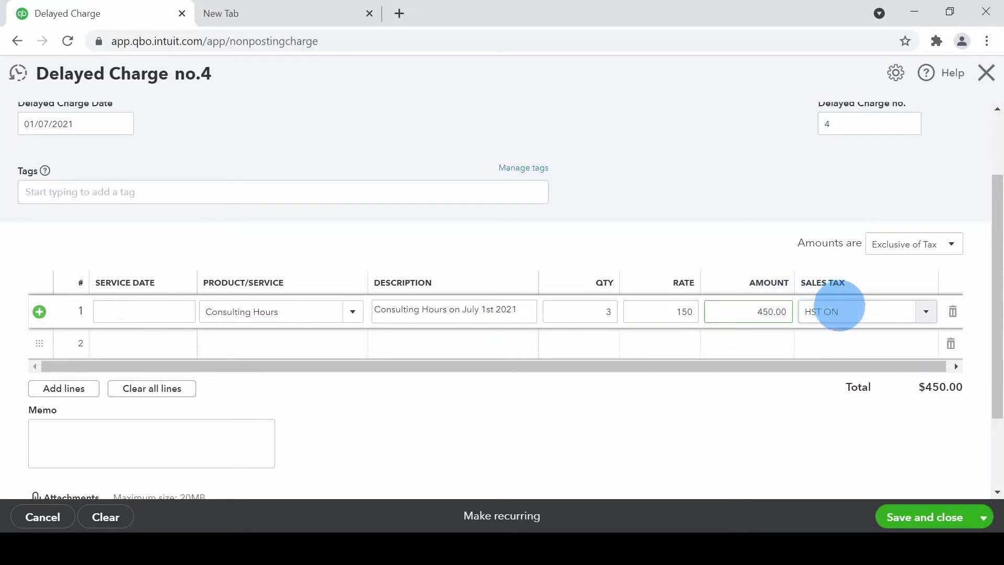
Save the completed delayed charge and start another new one.
{"action": "scroll", "coordinate": [849, 266], "scroll_direction": "up", "scroll_amount": 2}
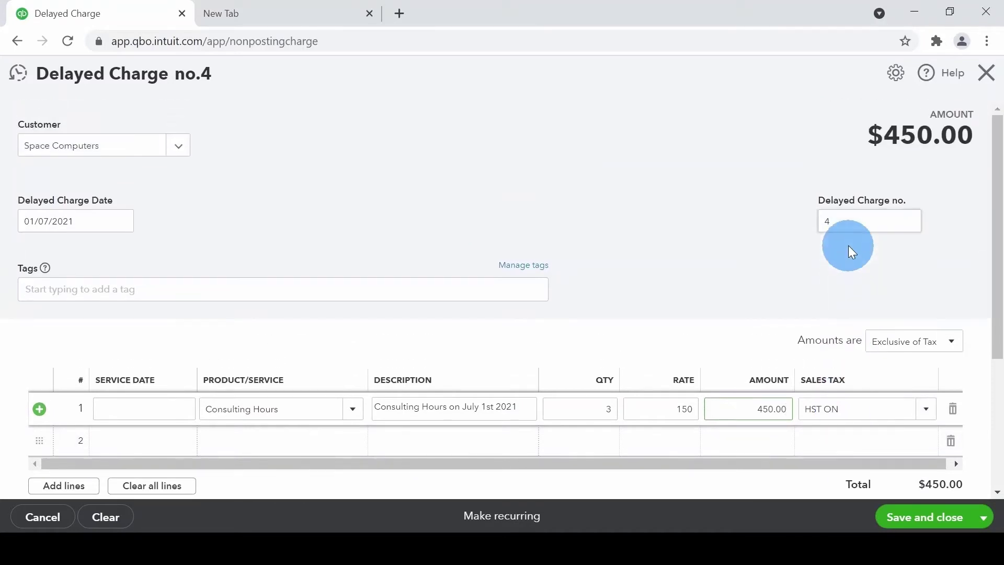
{"action": "scroll", "coordinate": [862, 187], "scroll_direction": "down", "scroll_amount": 3}
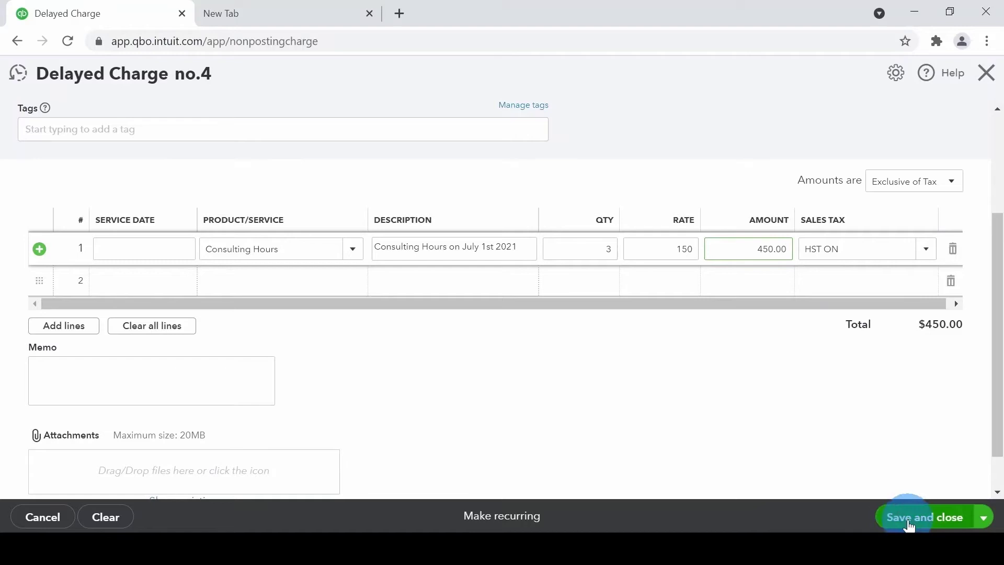
{"action": "left_click", "coordinate": [983, 517]}
{"action": "left_click", "coordinate": [939, 494]}
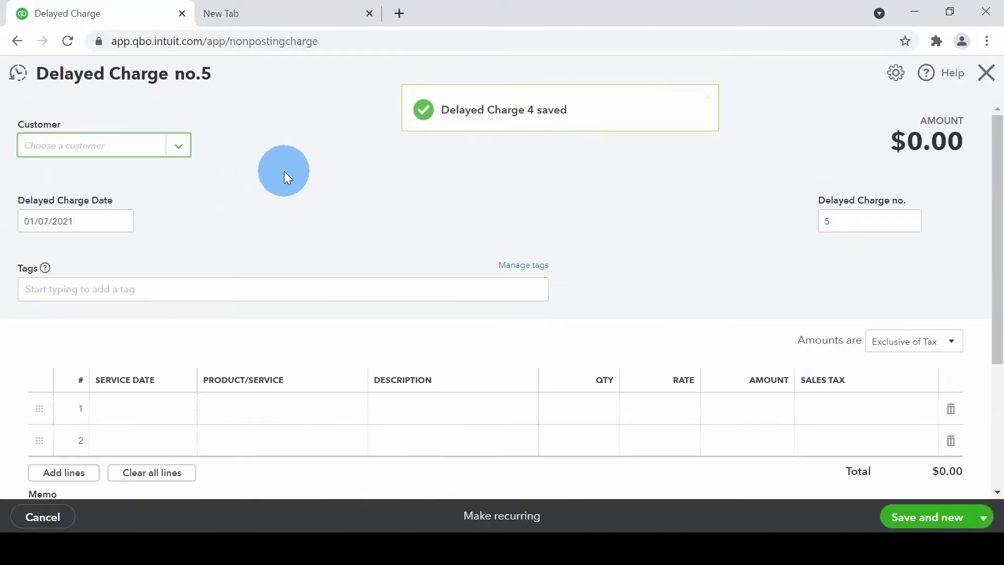
Choose Space Computers as the customer and set the delayed charge date to 06/07/2021.
{"action": "type", "text": "sp"}
{"action": "left_click", "coordinate": [68, 215]}
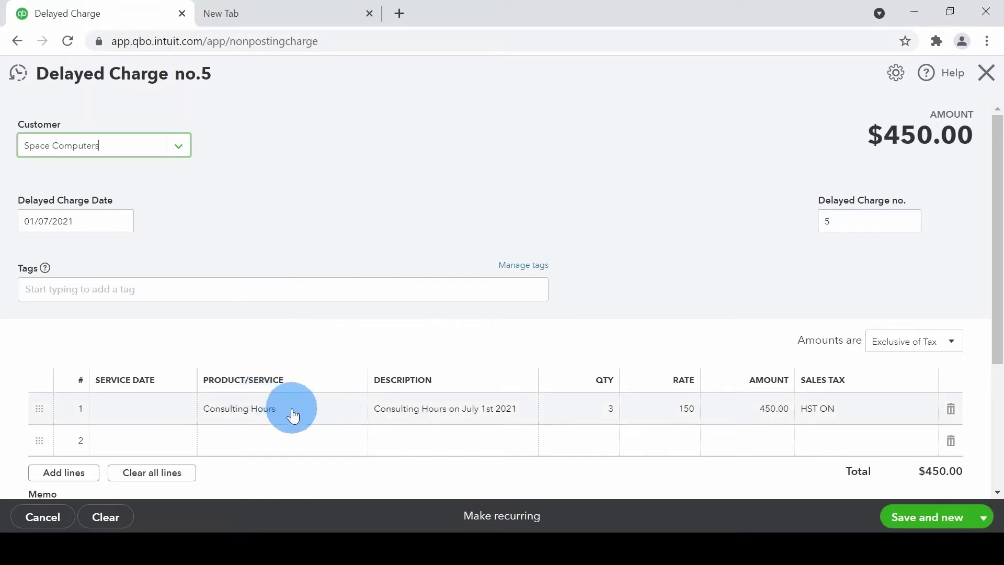
{"action": "left_click", "coordinate": [488, 408]}
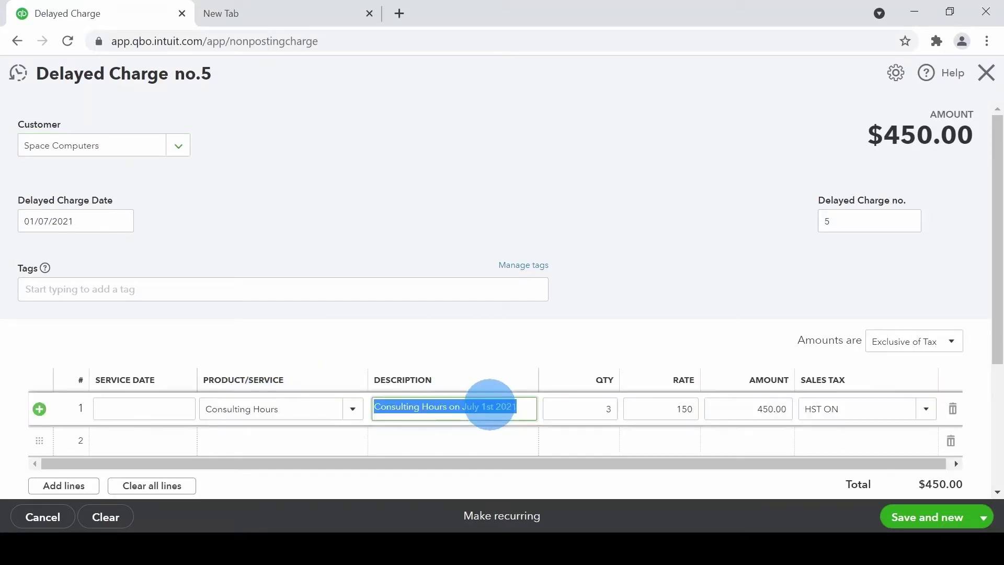
{"action": "left_click", "coordinate": [130, 220]}
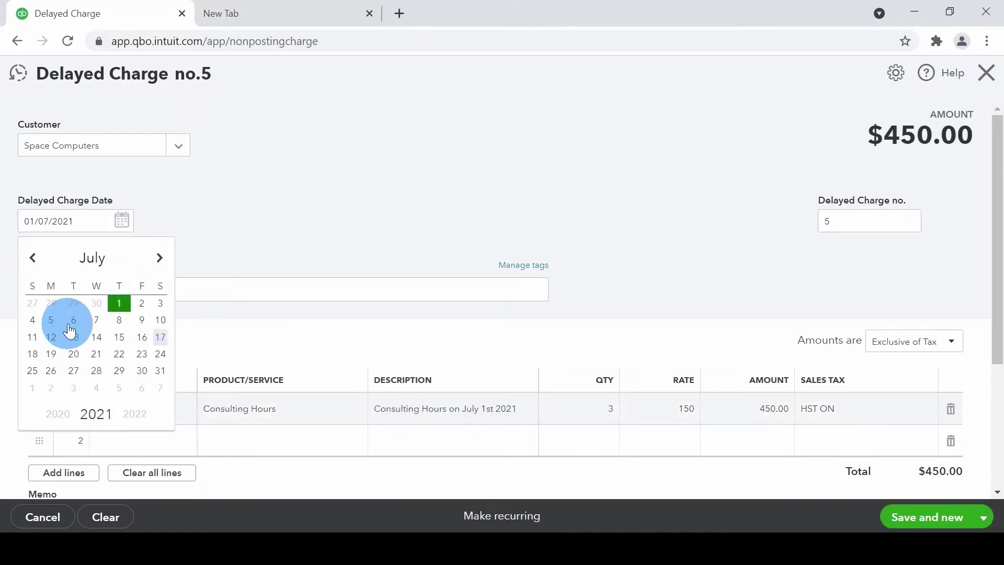
{"action": "left_click", "coordinate": [74, 320]}
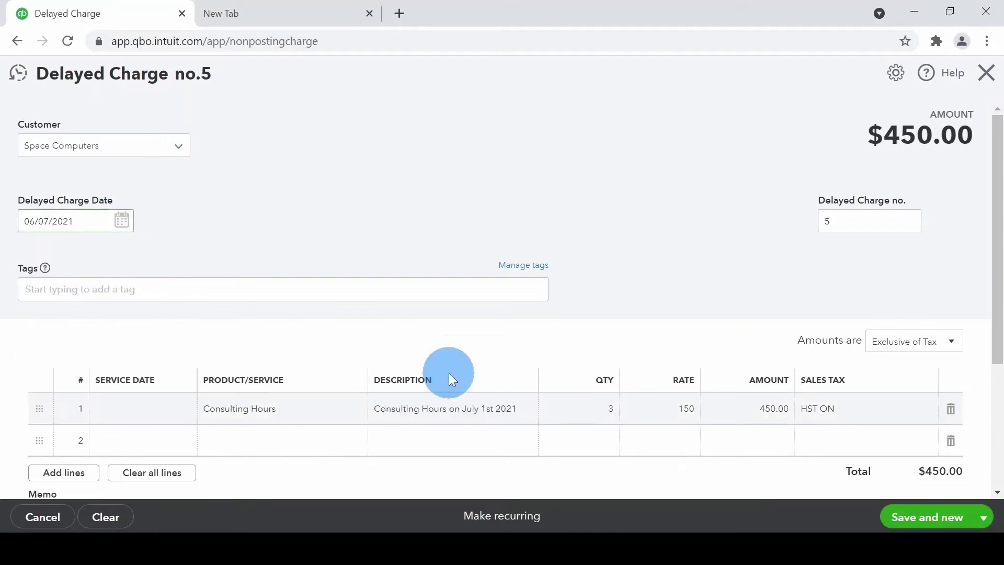
Change the Consulting Hours line's description to "Consulting Hours on July 6th2021" and its quantity to 4.
{"action": "left_click", "coordinate": [477, 408]}
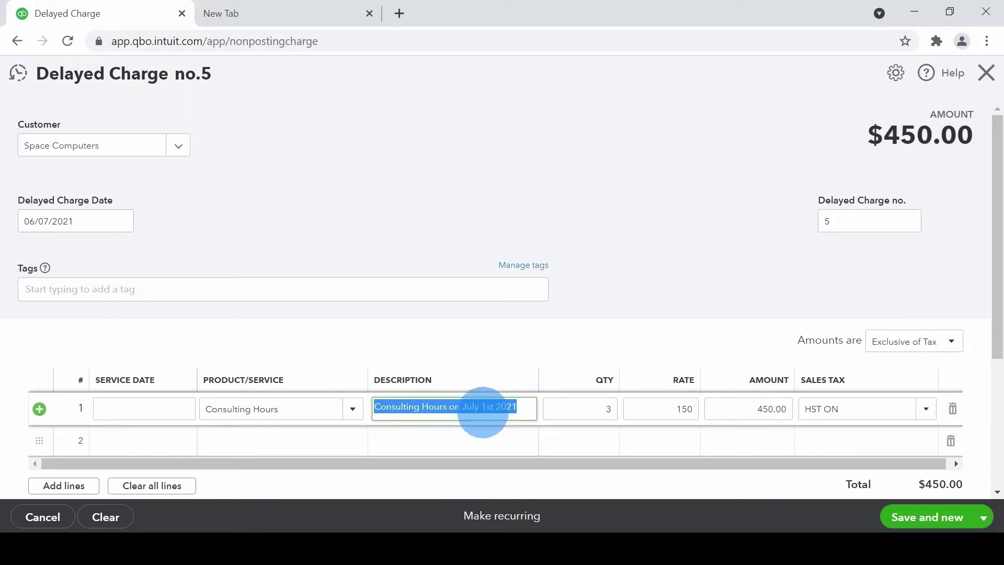
{"action": "double_click", "coordinate": [487, 408]}
{"action": "type", "text": "6th"}
{"action": "key", "text": "Tab"}
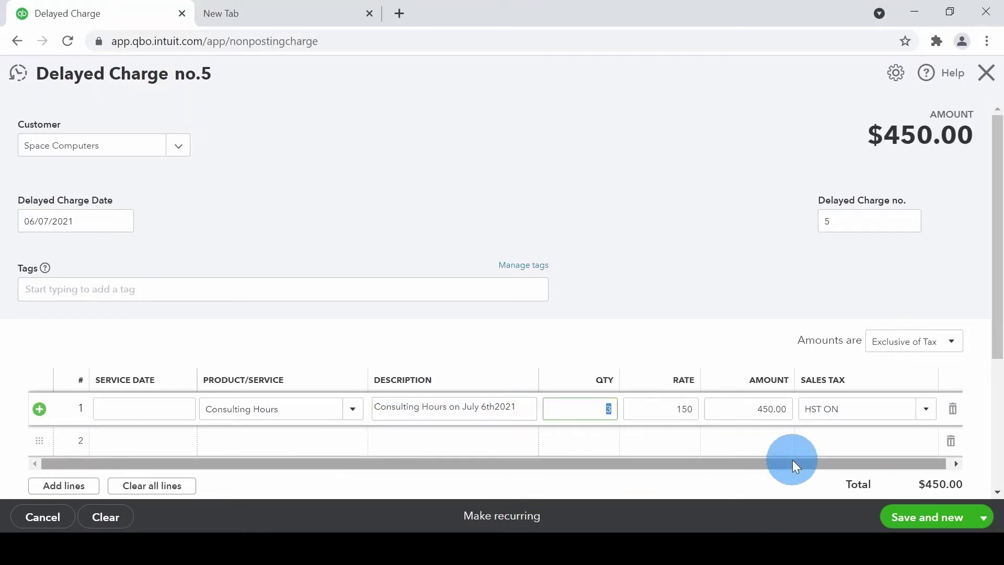
{"action": "type", "text": "4"}
{"action": "key", "text": "Tab"}
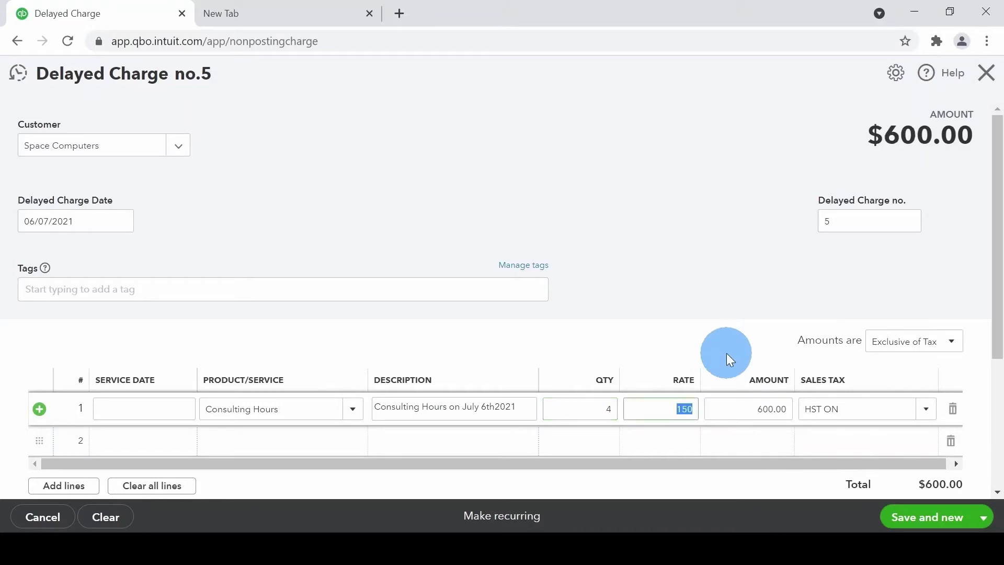
Save the second delayed charge and close its form.
{"action": "left_click", "coordinate": [984, 523]}
{"action": "left_click", "coordinate": [929, 491]}
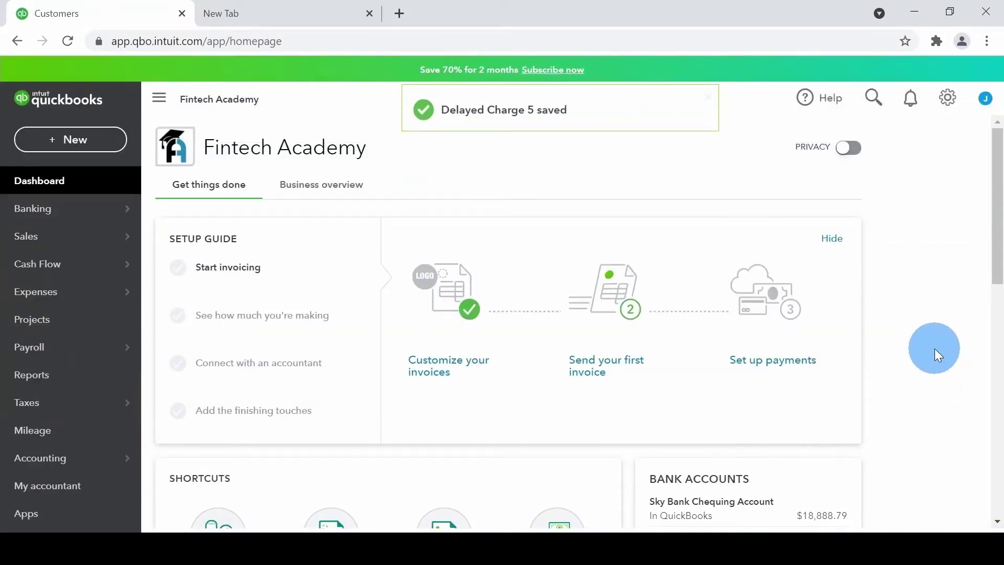
{"action": "left_click", "coordinate": [384, 296]}
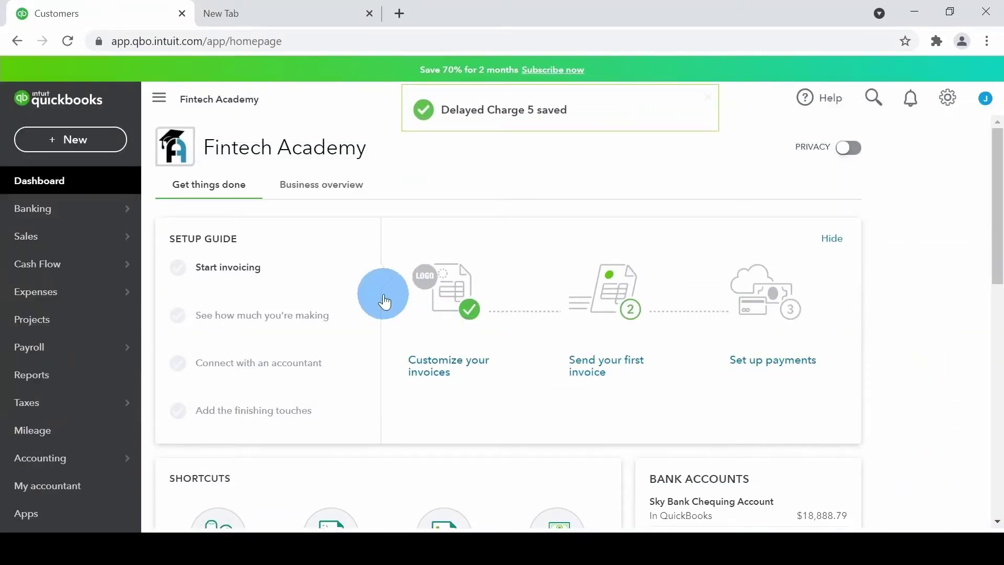
Open the Space Computers customer record and examine the delayed charges in its transaction list.
{"action": "mouse_move", "coordinate": [60, 236]}
{"action": "left_click", "coordinate": [213, 295]}
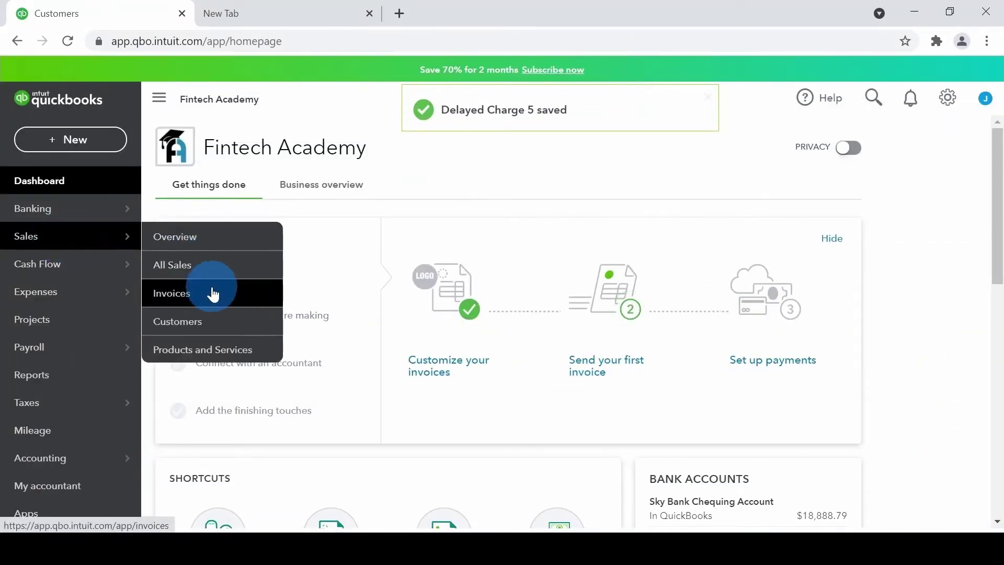
{"action": "left_click", "coordinate": [193, 323]}
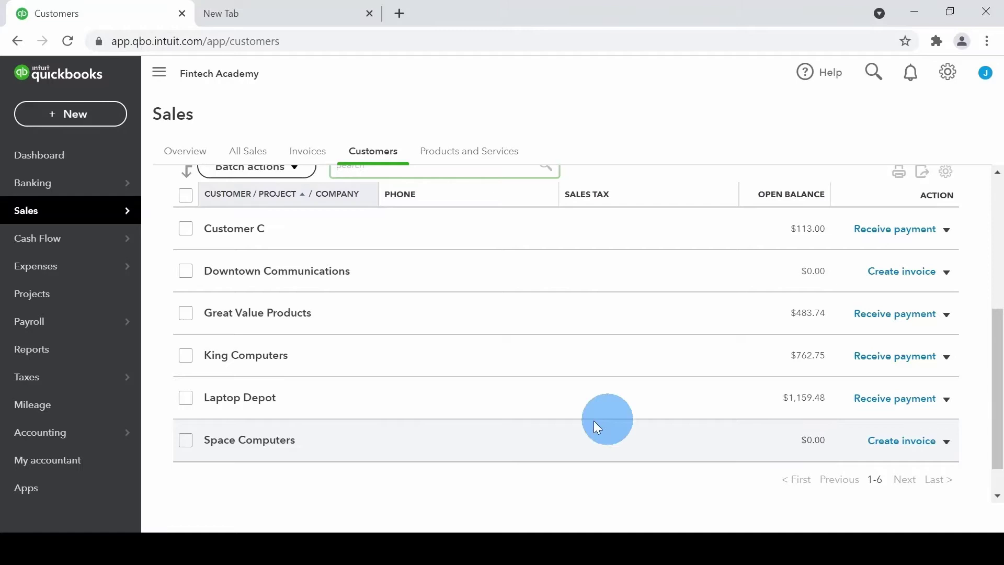
{"action": "left_click", "coordinate": [263, 446]}
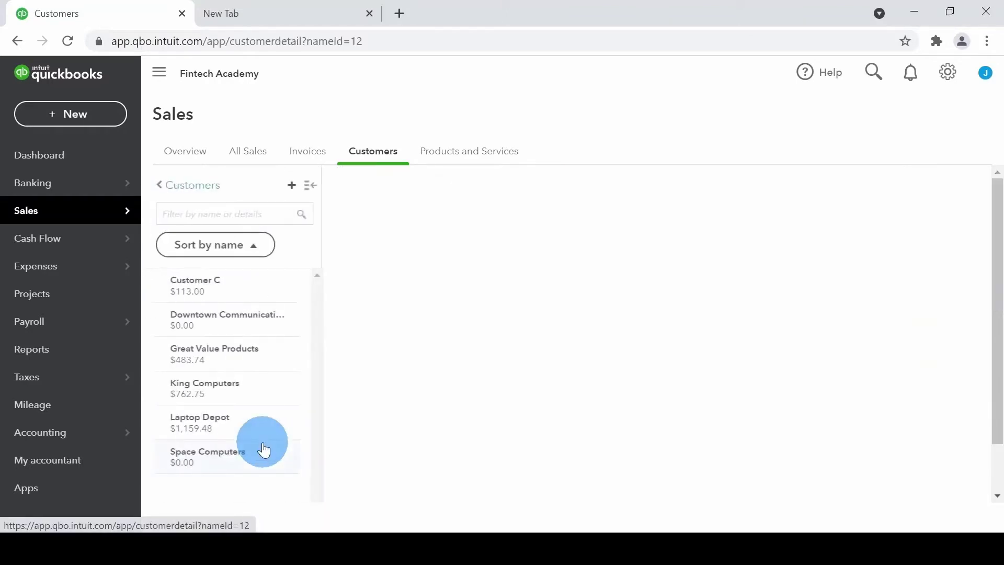
{"action": "scroll", "coordinate": [632, 386], "scroll_direction": "down", "scroll_amount": 2}
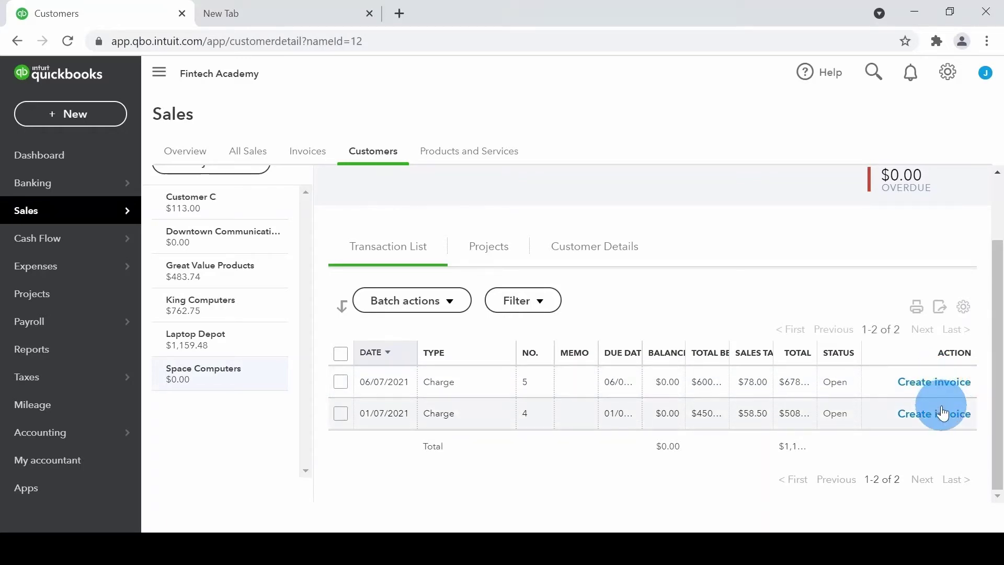
{"action": "scroll", "coordinate": [939, 411], "scroll_direction": "up", "scroll_amount": 2}
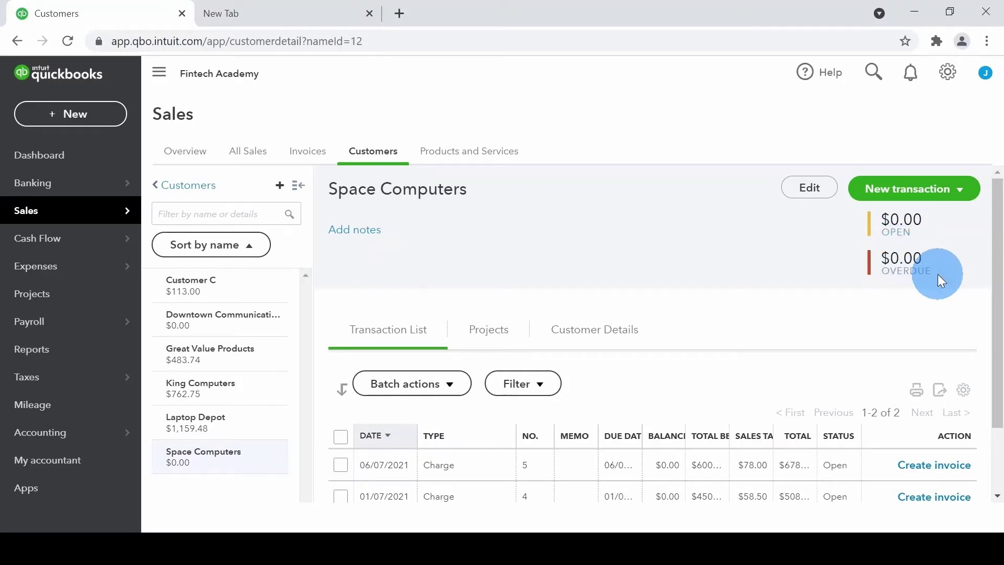
{"action": "scroll", "coordinate": [937, 274], "scroll_direction": "down", "scroll_amount": 2}
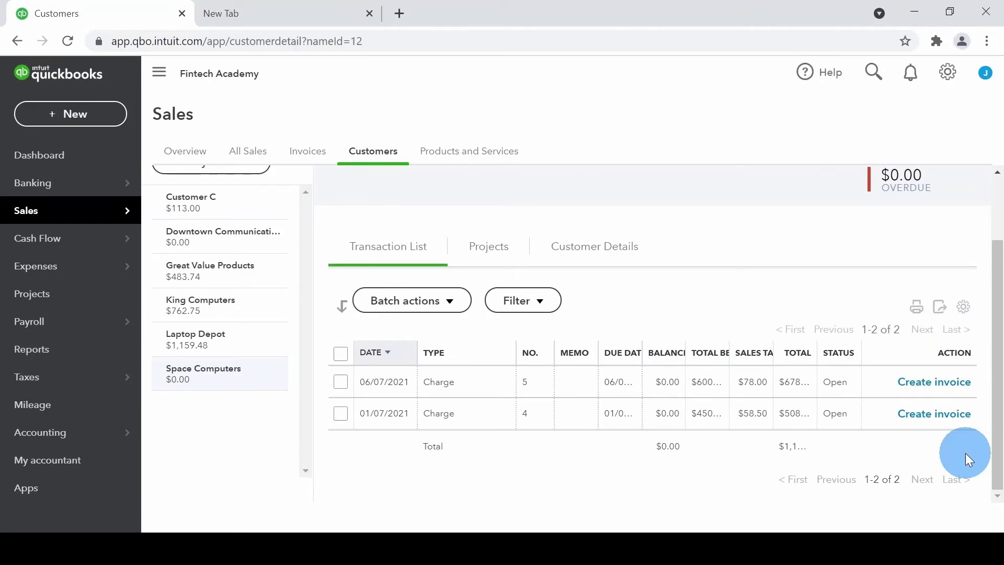
{"action": "scroll", "coordinate": [966, 453], "scroll_direction": "up", "scroll_amount": 1}
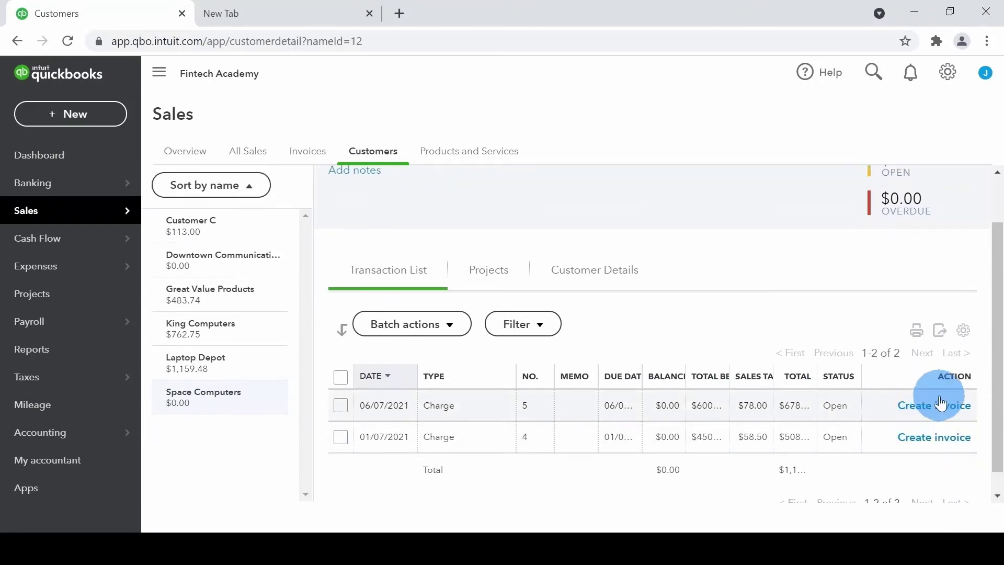
Create an invoice from Space Computers' 01/07/2021 charge and add Charge #5 to it.
{"action": "left_click", "coordinate": [947, 439]}
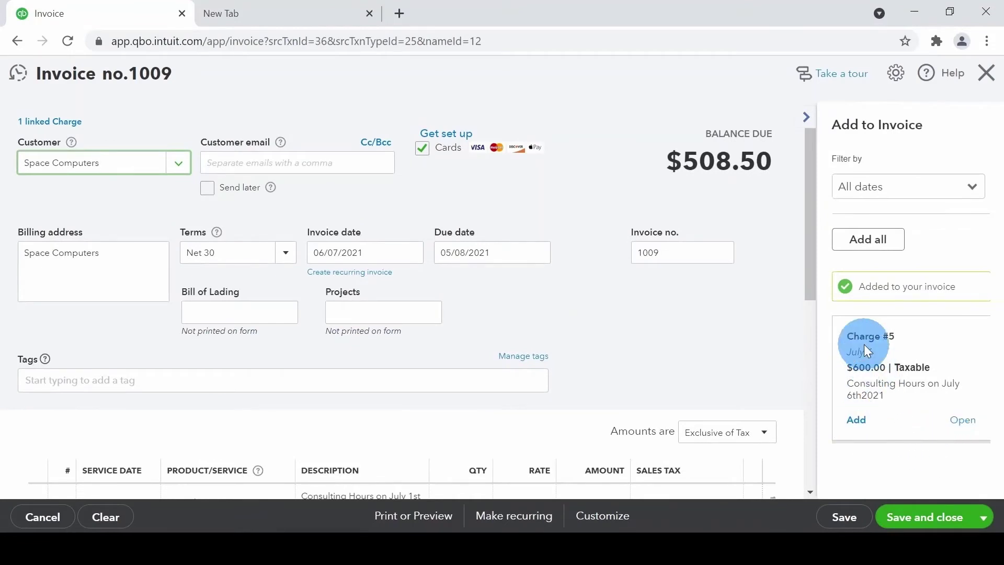
{"action": "left_click", "coordinate": [854, 420]}
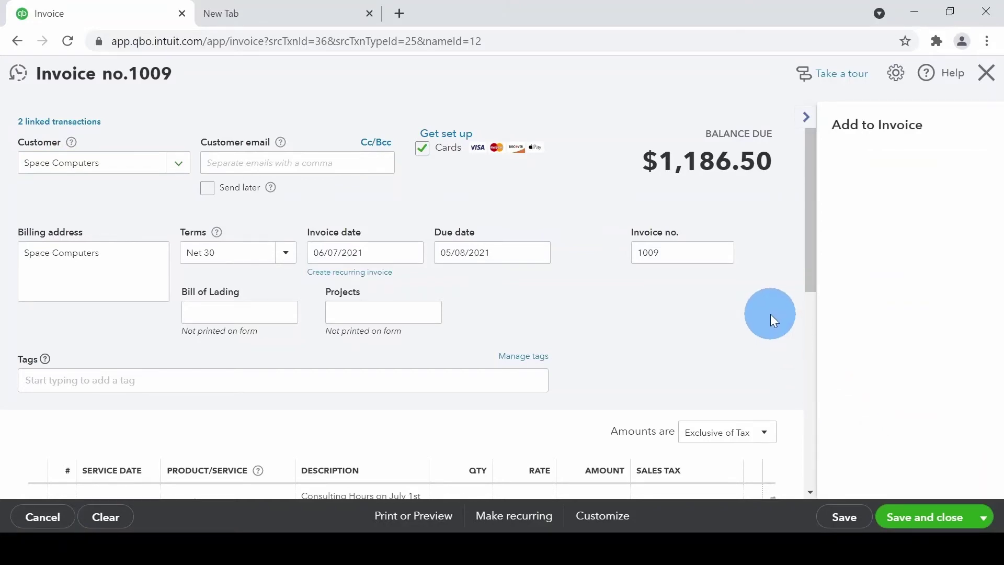
Set the invoice date to 09/07/2021, then save and close the invoice.
{"action": "left_click", "coordinate": [422, 254]}
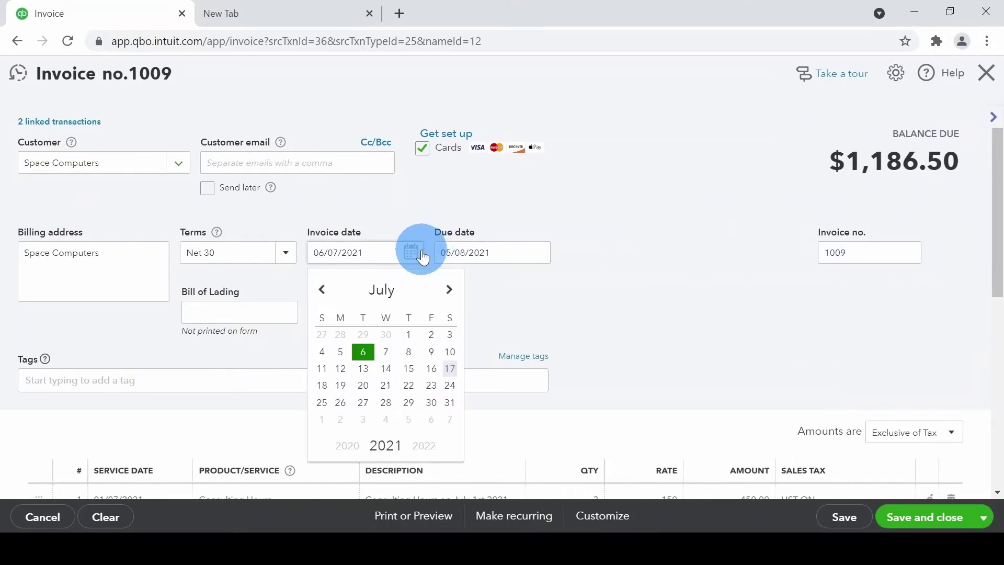
{"action": "left_click", "coordinate": [430, 356]}
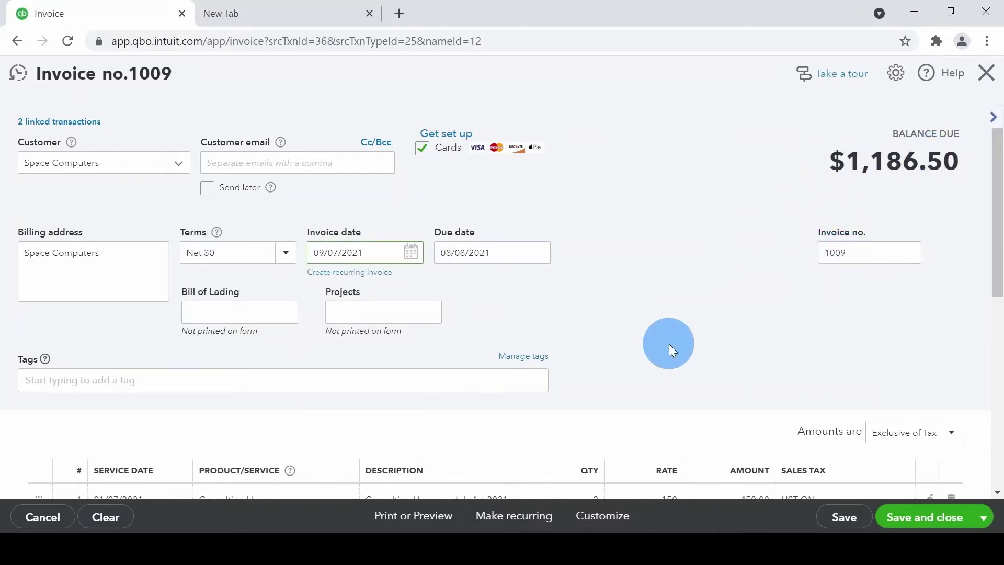
{"action": "scroll", "coordinate": [669, 344], "scroll_direction": "down", "scroll_amount": 3}
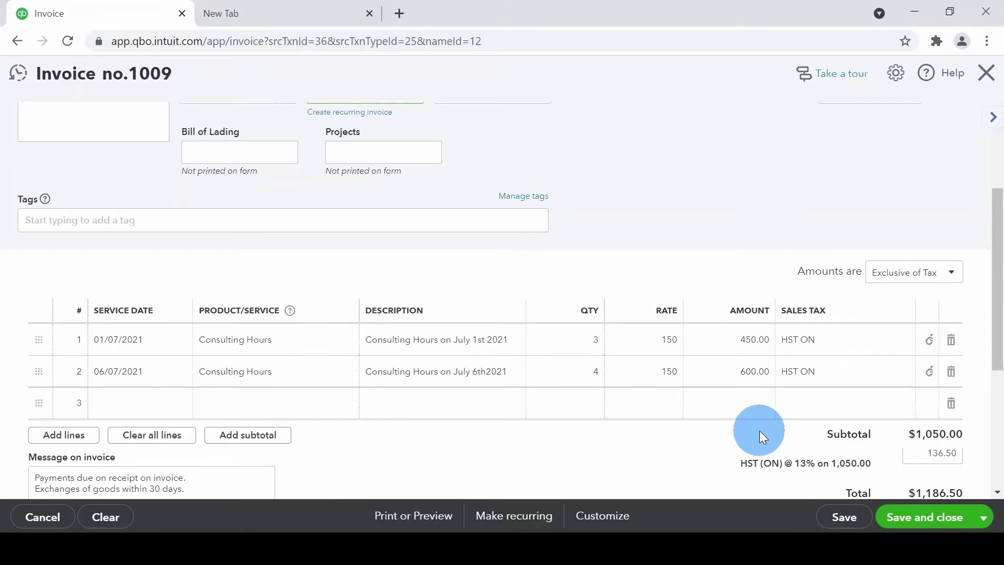
{"action": "left_click", "coordinate": [912, 519]}
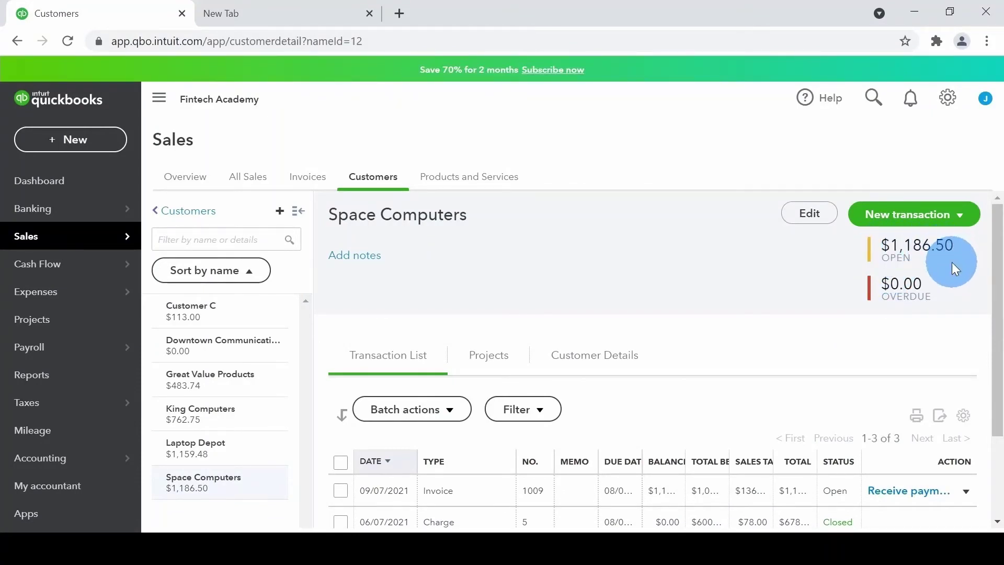
Start a new delayed credit for Space Computers and set its date to 07/07/2021.
{"action": "scroll", "coordinate": [952, 262], "scroll_direction": "down", "scroll_amount": 2}
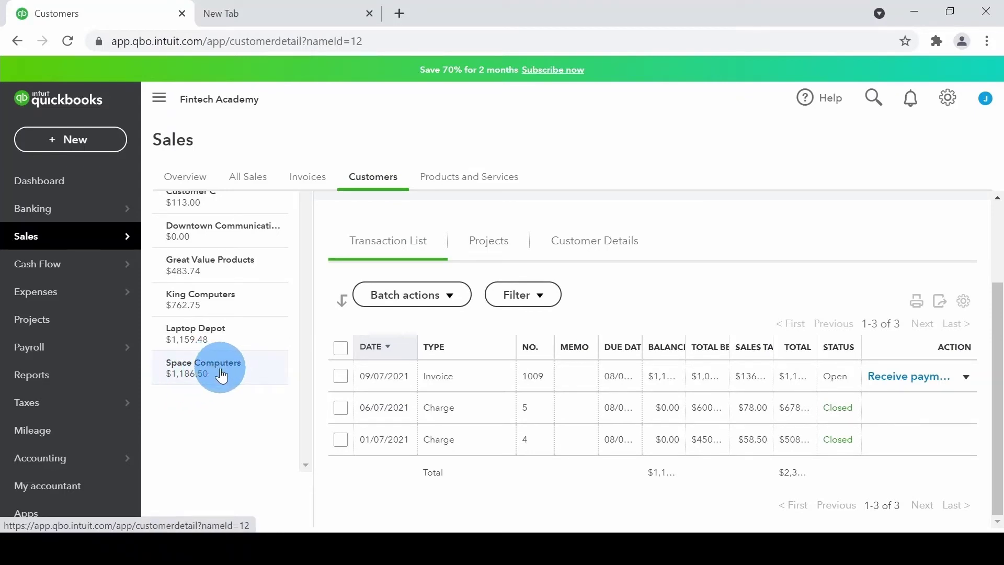
{"action": "scroll", "coordinate": [736, 314], "scroll_direction": "up", "scroll_amount": 2}
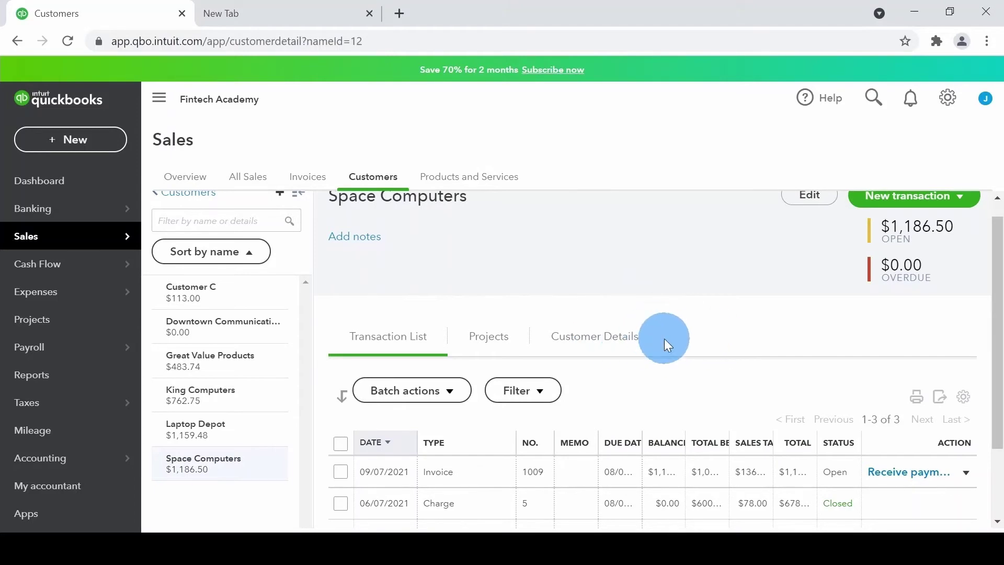
{"action": "scroll", "coordinate": [664, 337], "scroll_direction": "up", "scroll_amount": 1}
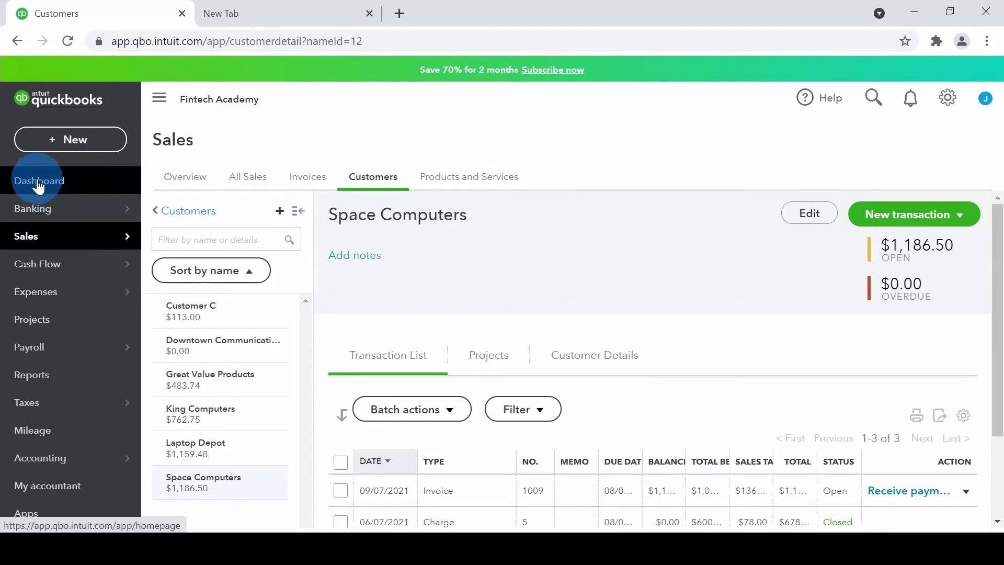
{"action": "left_click", "coordinate": [54, 143]}
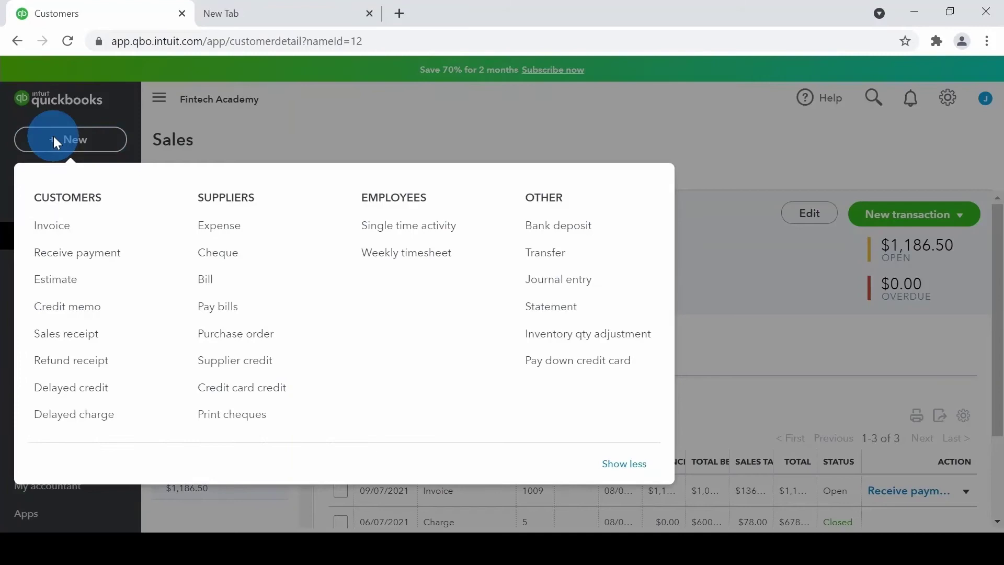
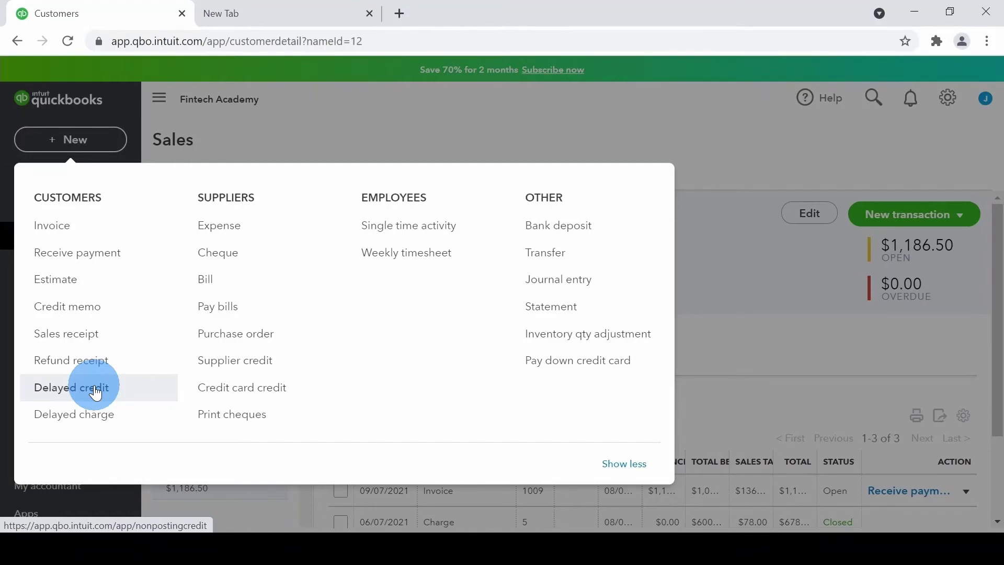
{"action": "left_click", "coordinate": [96, 392]}
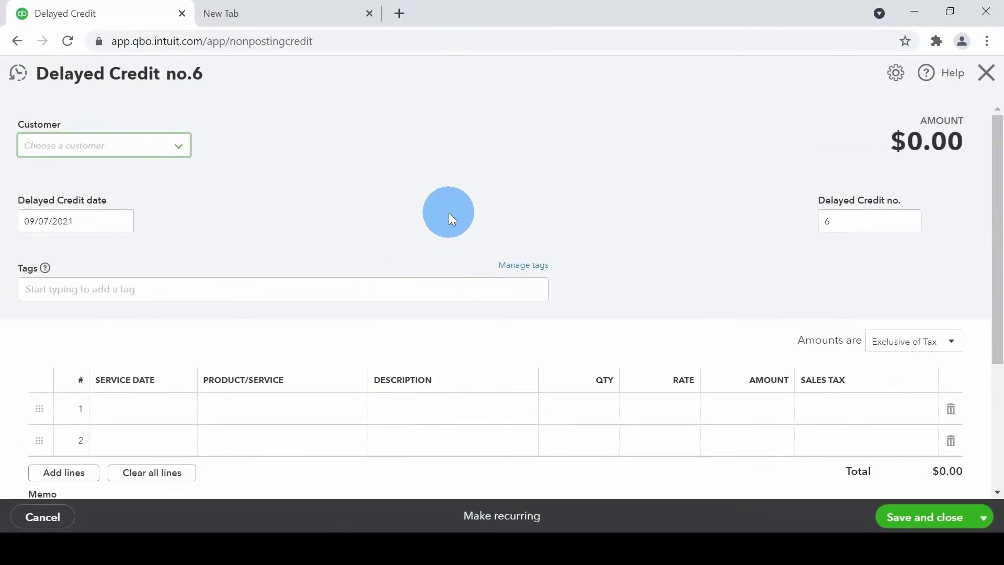
{"action": "left_click", "coordinate": [180, 150]}
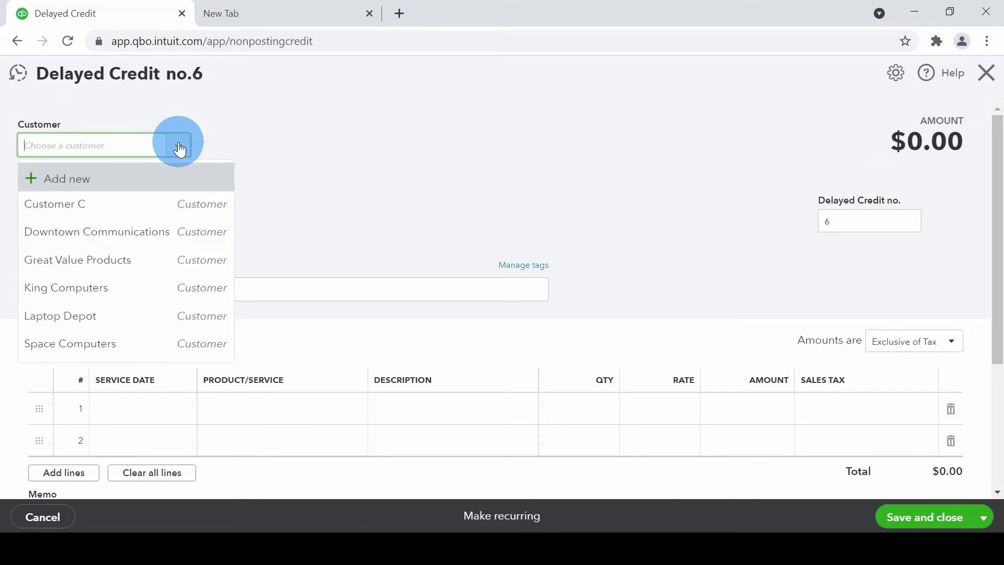
{"action": "left_click", "coordinate": [153, 344]}
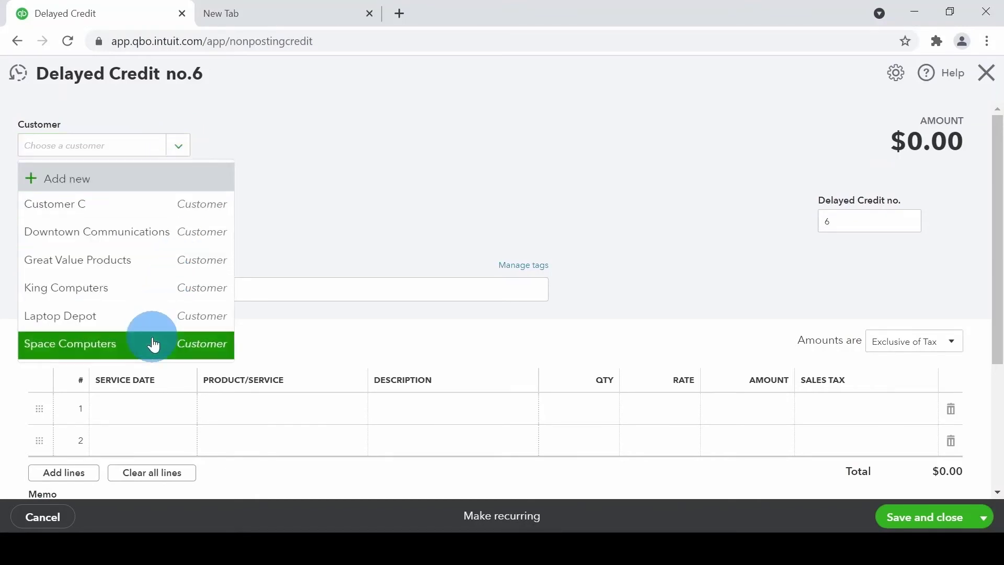
{"action": "scroll", "coordinate": [455, 245], "scroll_direction": "down", "scroll_amount": 2}
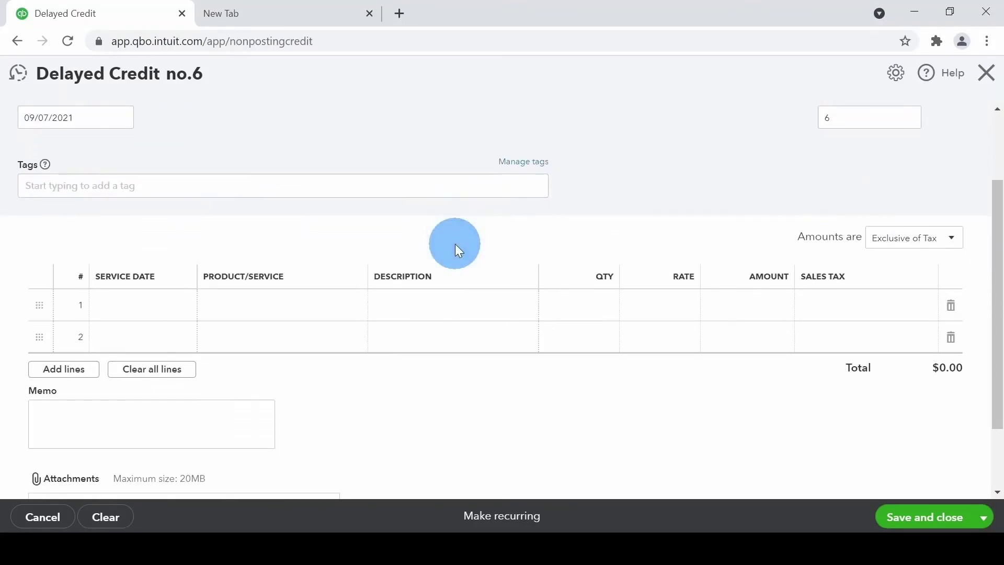
{"action": "scroll", "coordinate": [626, 224], "scroll_direction": "up", "scroll_amount": 2}
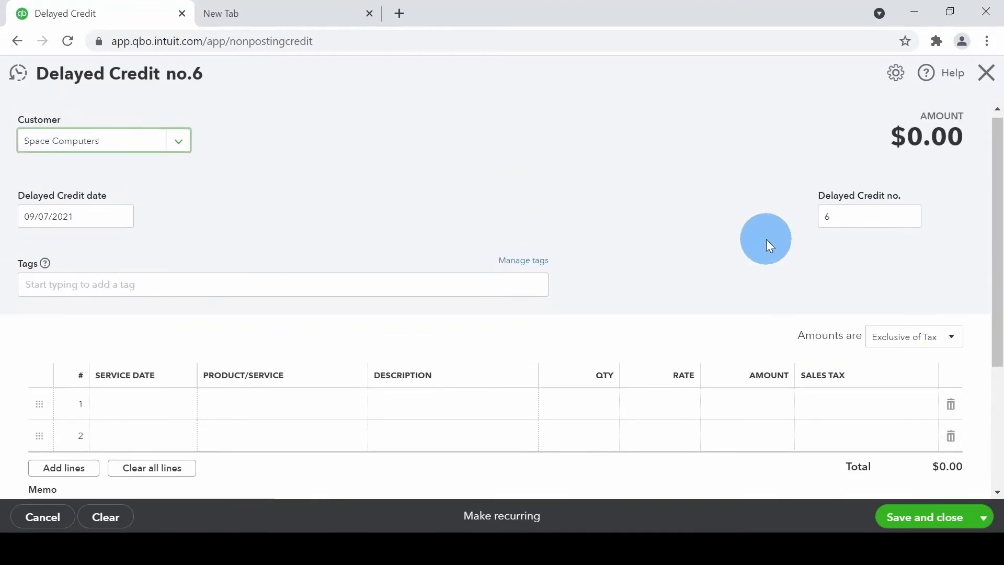
{"action": "scroll", "coordinate": [649, 256], "scroll_direction": "down", "scroll_amount": 1}
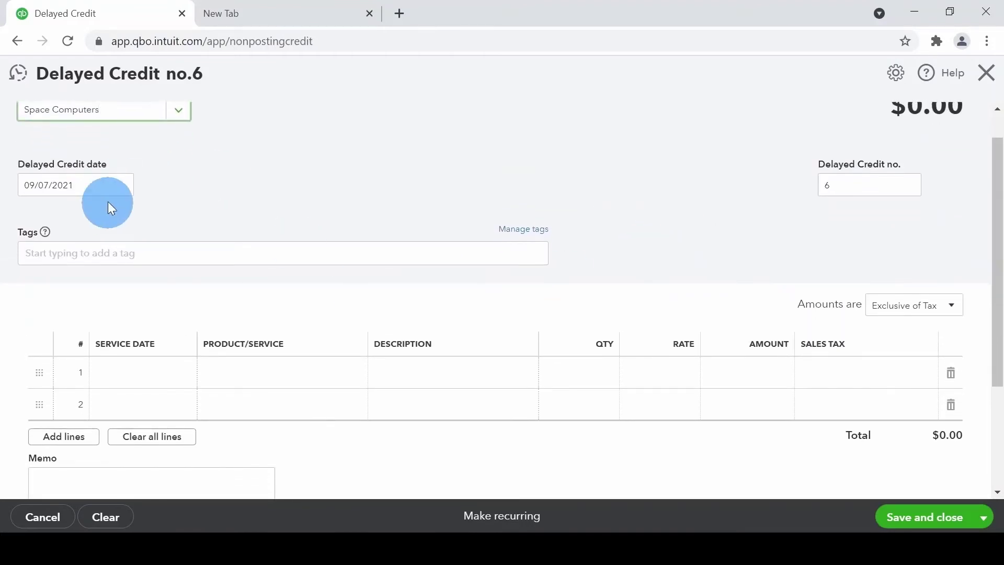
{"action": "left_click", "coordinate": [122, 186]}
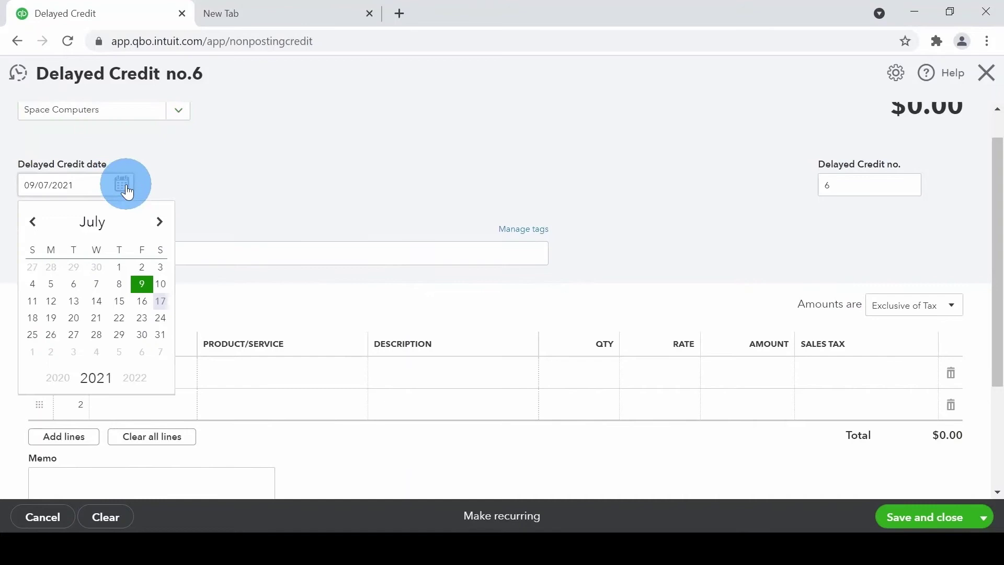
{"action": "left_click", "coordinate": [96, 281]}
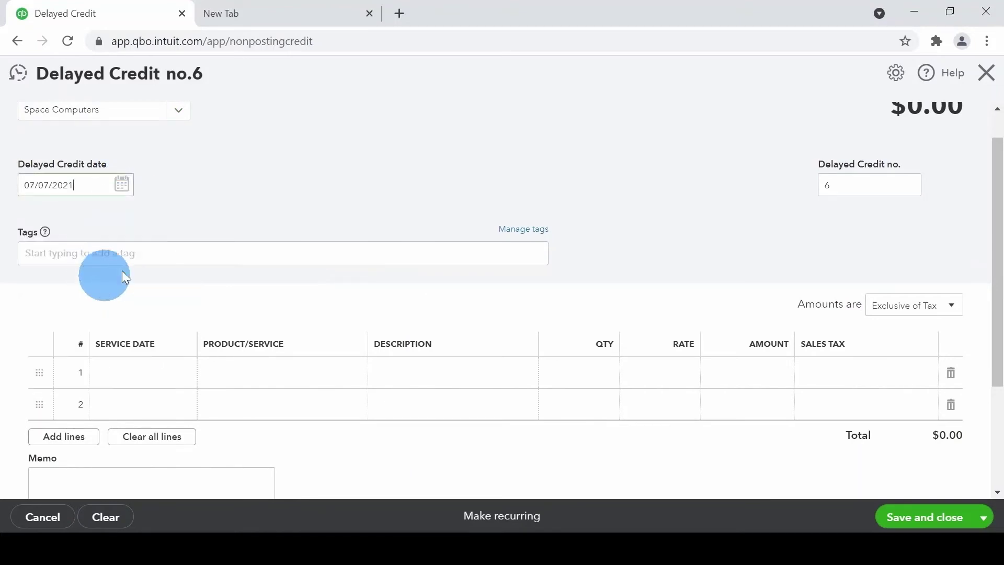
Add a Consulting Hours line described as "As discussed with customer Credit to be given for .5 hours as a long standing customer".
{"action": "left_click", "coordinate": [316, 368]}
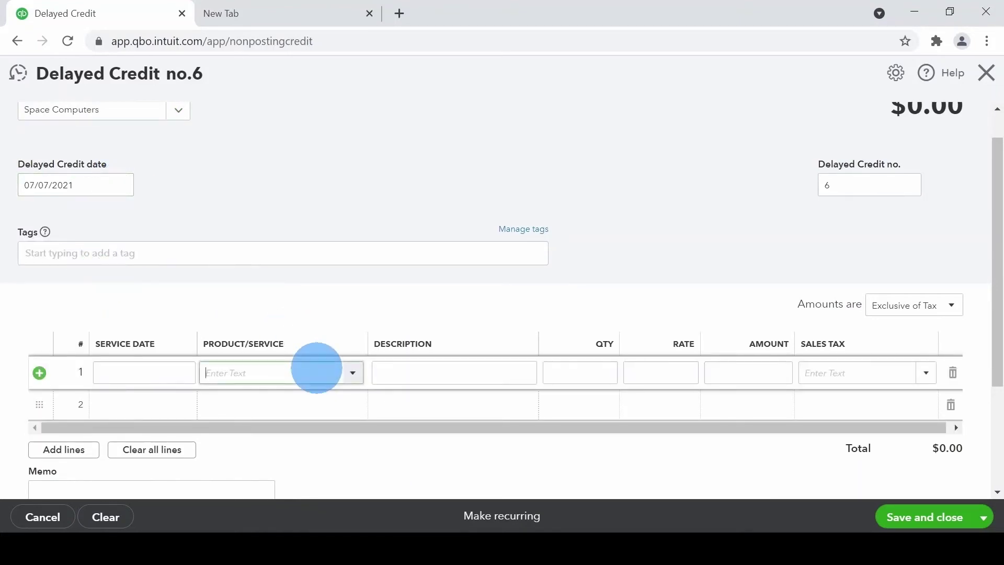
{"action": "type", "text": "con"}
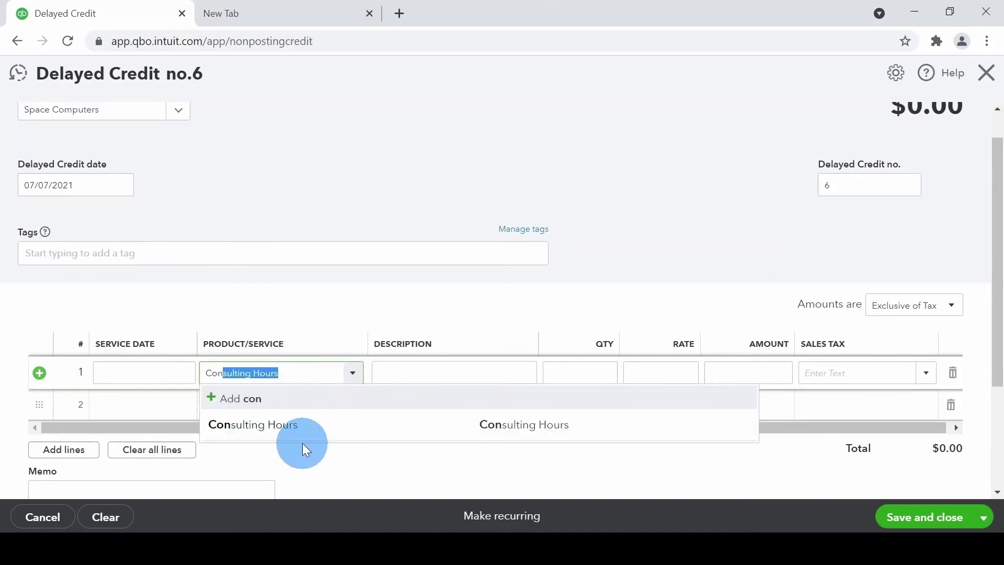
{"action": "left_click", "coordinate": [301, 433]}
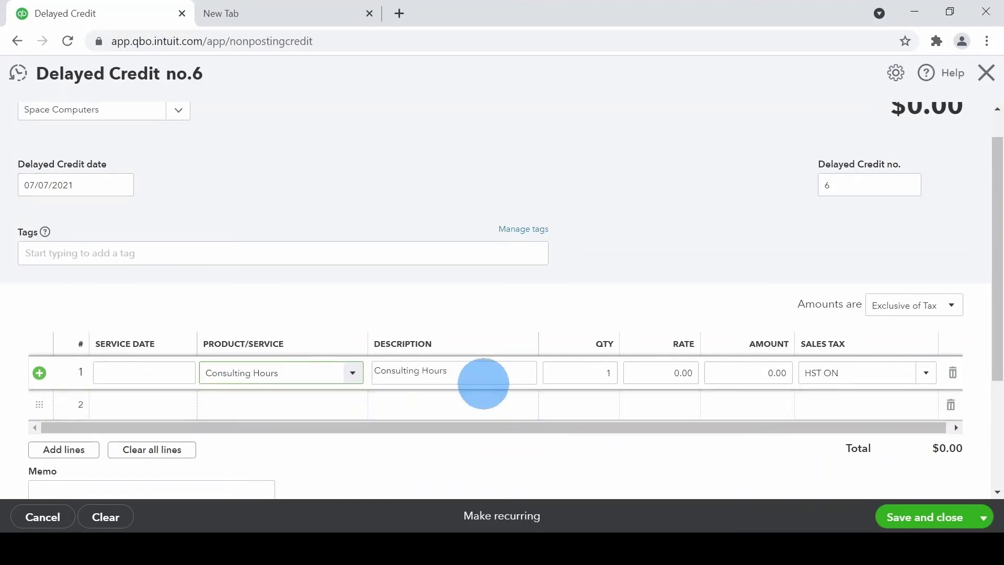
{"action": "left_click", "coordinate": [483, 379]}
{"action": "type", "text": "A"}
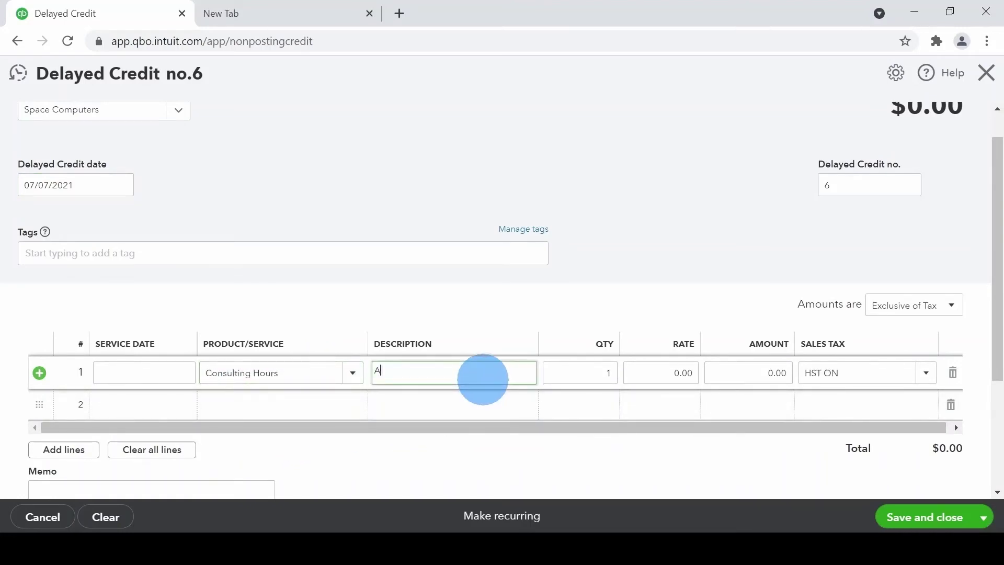
{"action": "type", "text": "s discussed with customer Credit"}
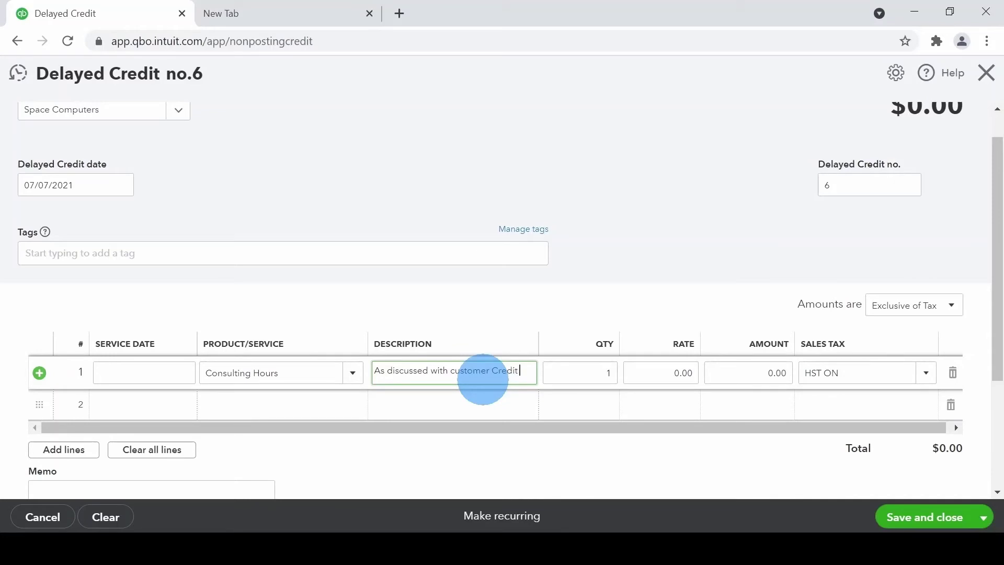
{"action": "type", "text": " to be given for"}
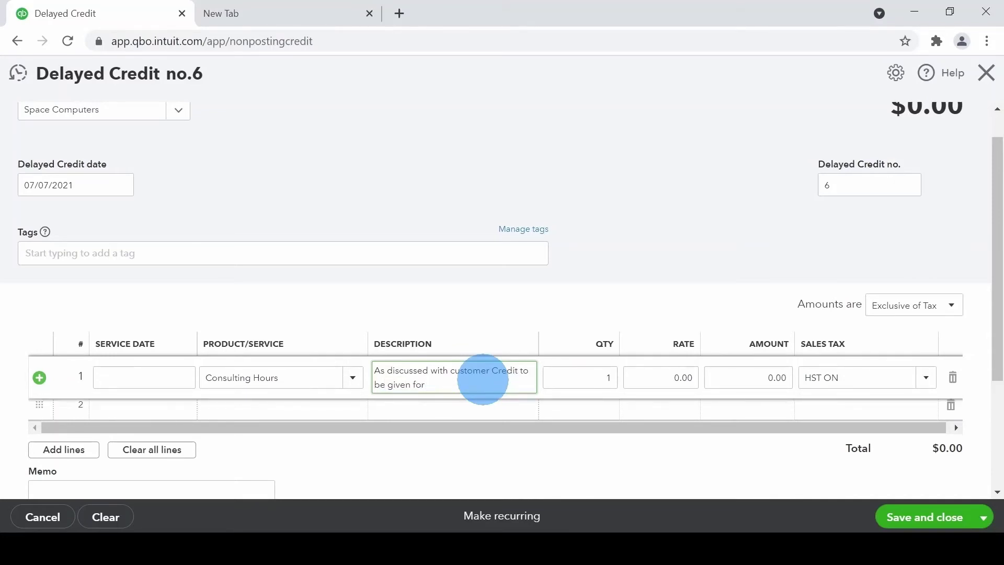
{"action": "type", "text": " .5 hours as a long st"}
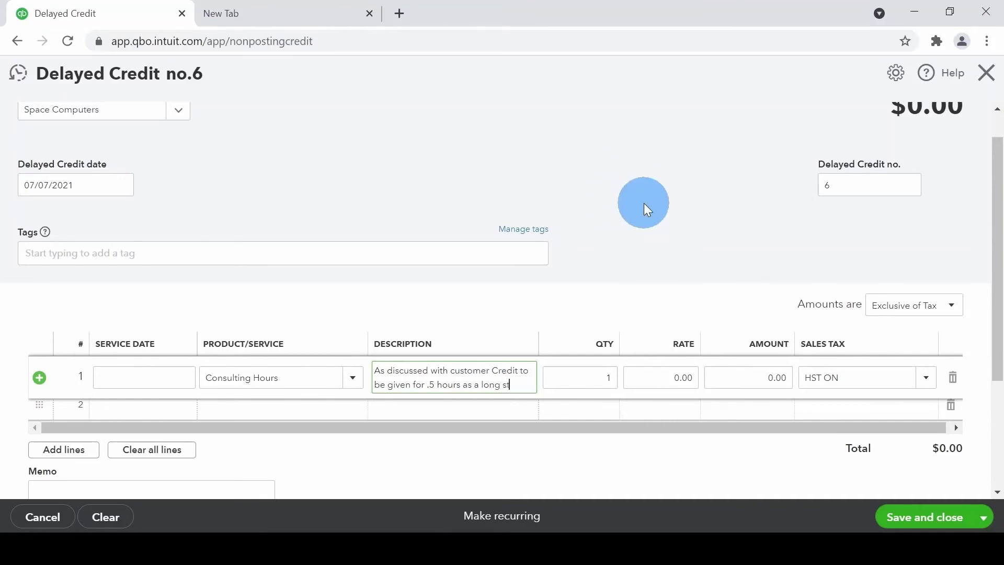
{"action": "type", "text": "anding customer"}
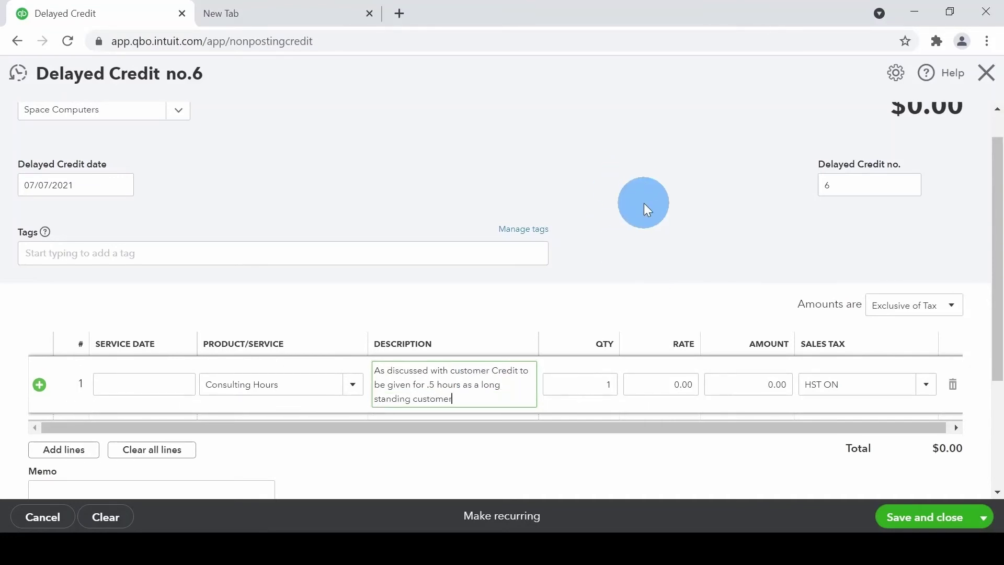
Set the Consulting Hours line's quantity to 0.5 and its rate to 150.
{"action": "key", "text": "Tab"}
{"action": "type", "text": "0.5"}
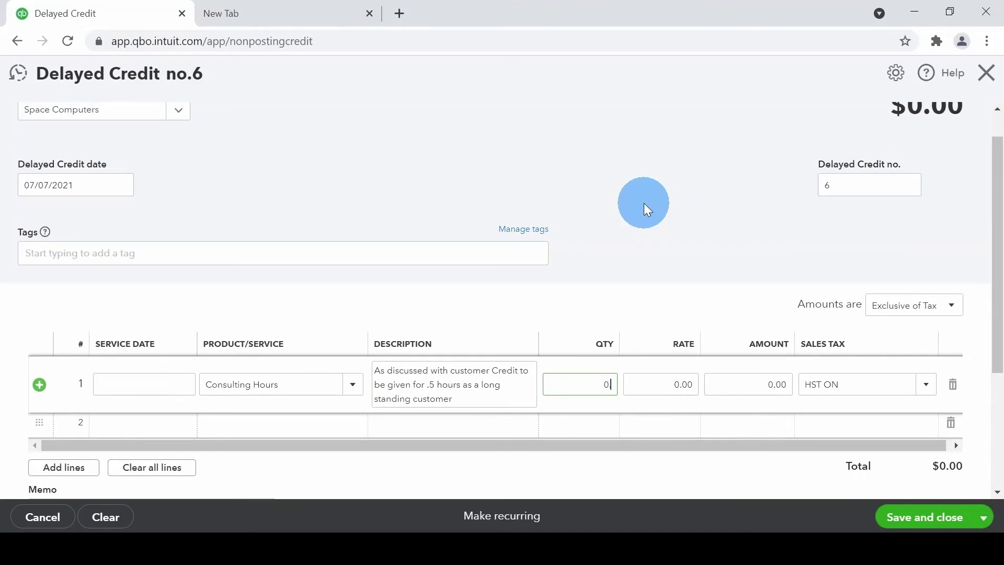
{"action": "key", "text": "Tab"}
{"action": "type", "text": "7"}
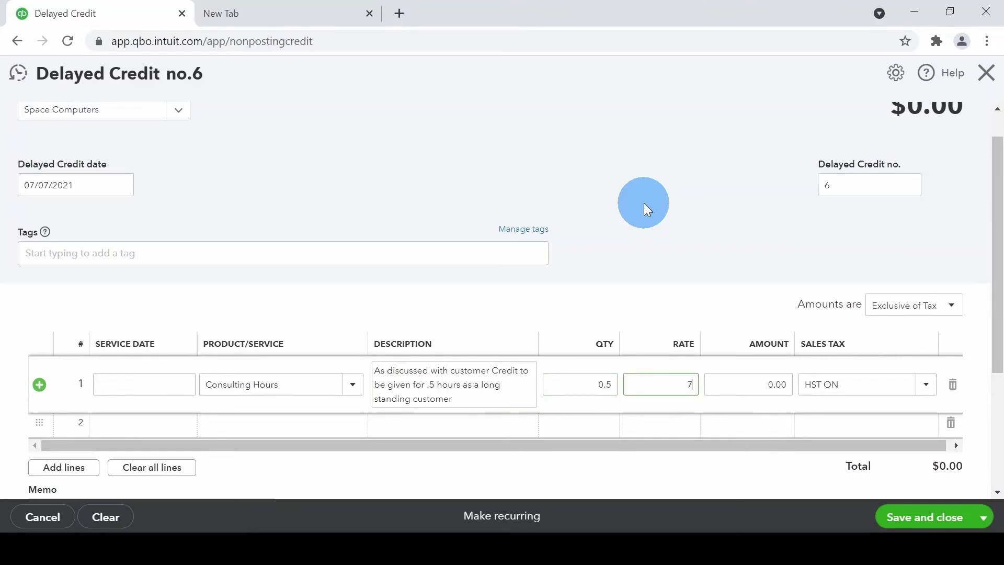
{"action": "type", "text": ".5"}
{"action": "key", "text": "ctrl+a"}
{"action": "type", "text": "1"}
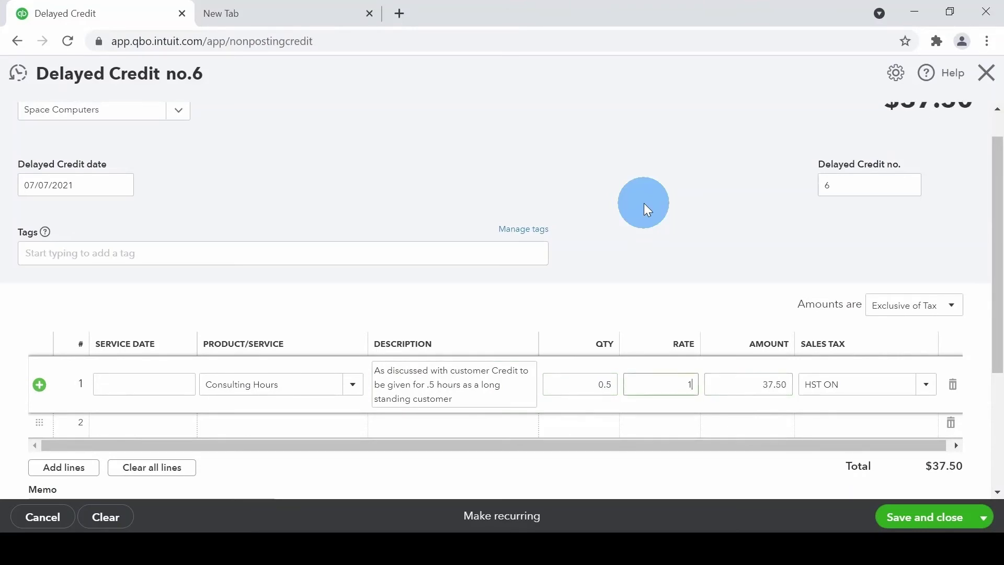
{"action": "key", "text": "Tab"}
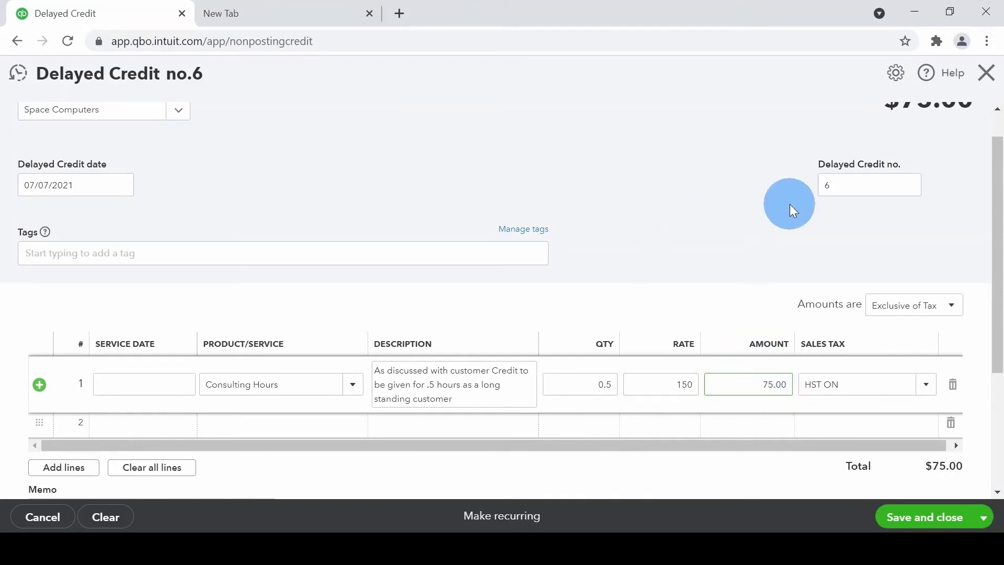
Save and close the delayed credit, and examine the entries in Space Computers' transaction list.
{"action": "scroll", "coordinate": [740, 258], "scroll_direction": "up", "scroll_amount": 1}
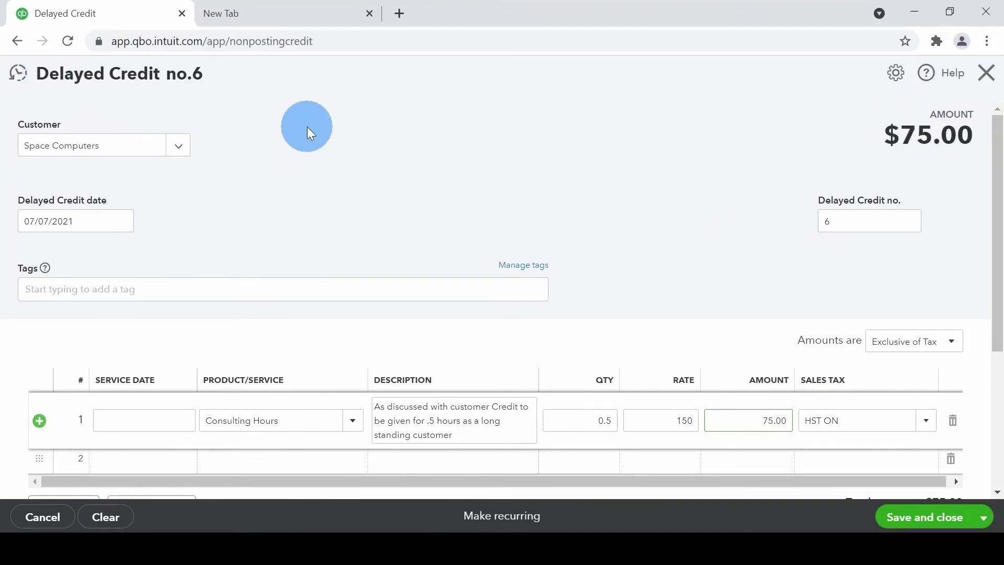
{"action": "left_click", "coordinate": [910, 515]}
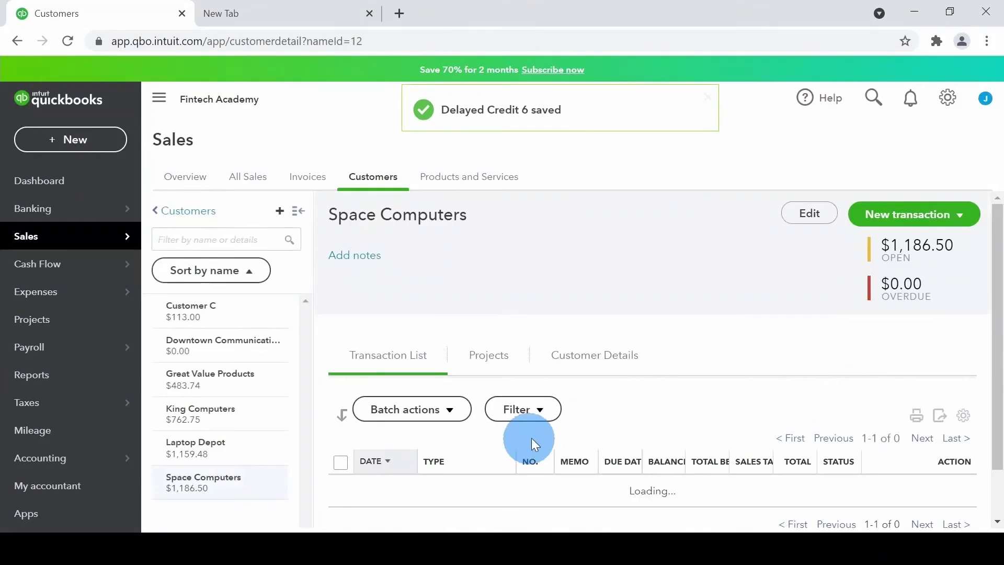
{"action": "scroll", "coordinate": [675, 360], "scroll_direction": "down", "scroll_amount": 1}
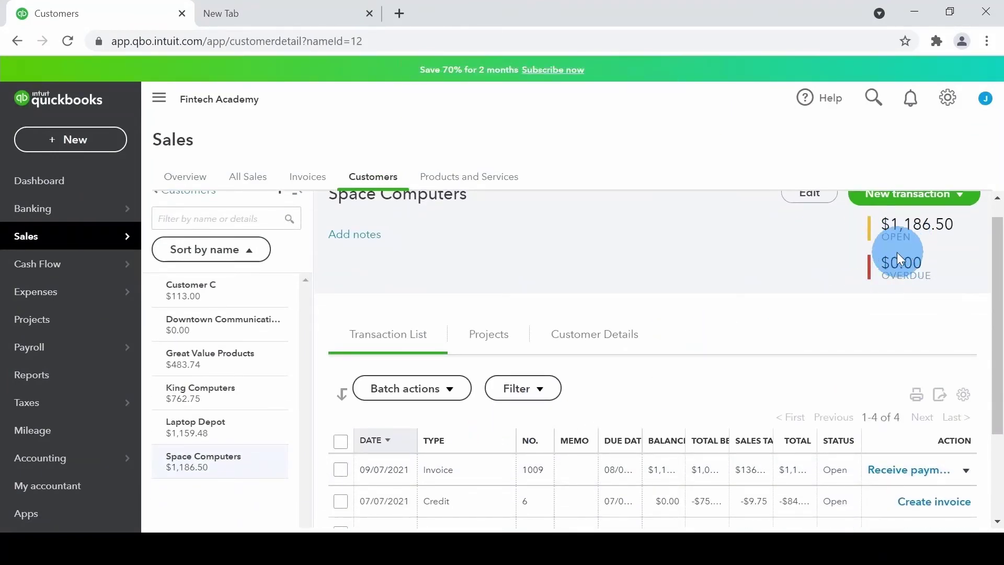
{"action": "scroll", "coordinate": [676, 299], "scroll_direction": "down", "scroll_amount": 2}
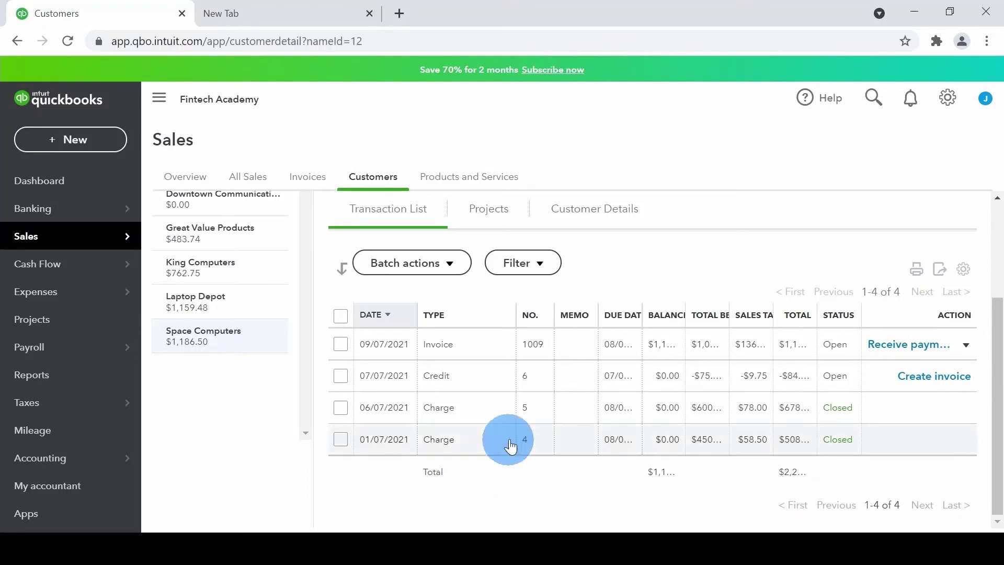
Open Space Computers' 09/07/2021 invoice and add the July 7 delayed credit to it.
{"action": "left_click", "coordinate": [576, 356]}
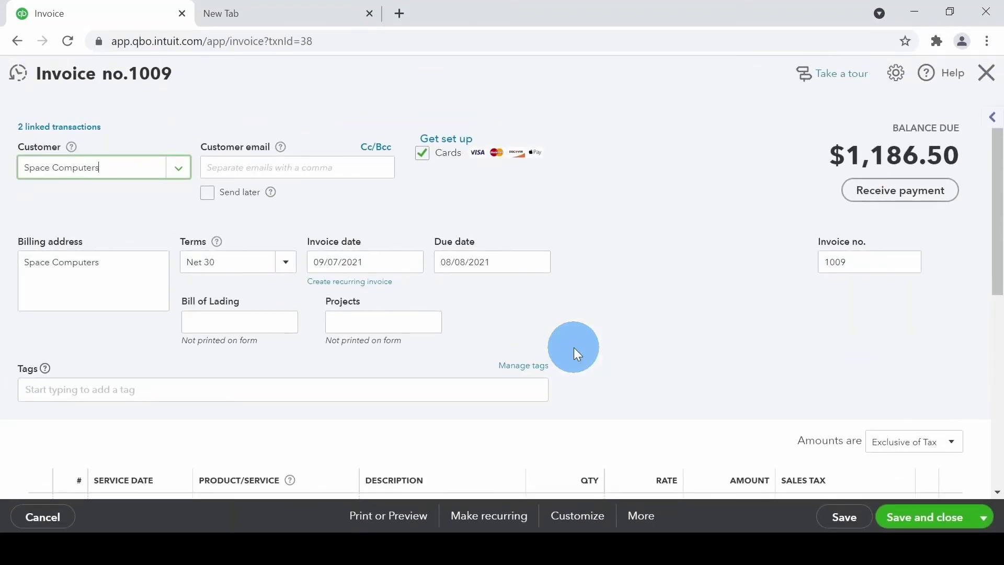
{"action": "scroll", "coordinate": [732, 319], "scroll_direction": "down", "scroll_amount": 3}
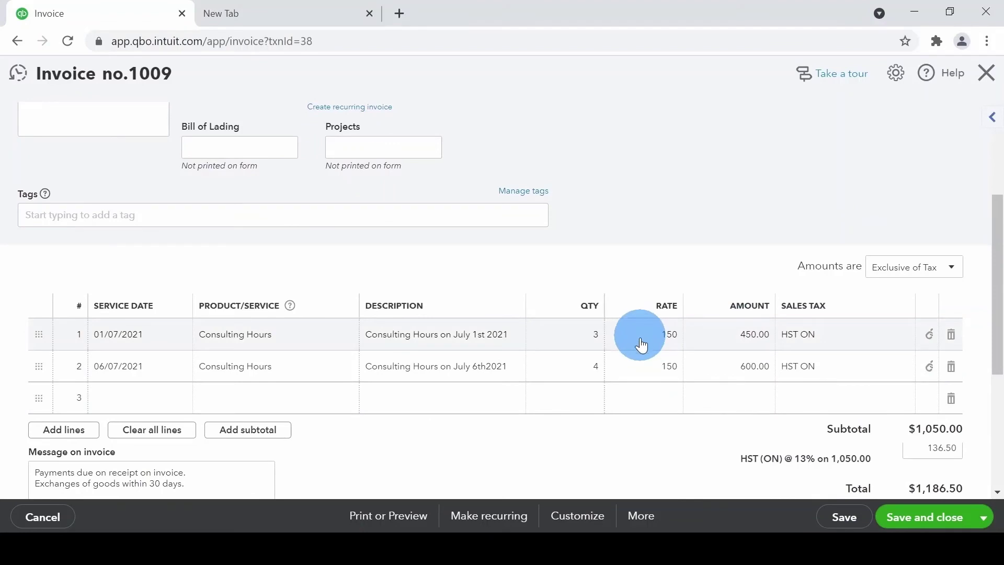
{"action": "scroll", "coordinate": [646, 379], "scroll_direction": "up", "scroll_amount": 2}
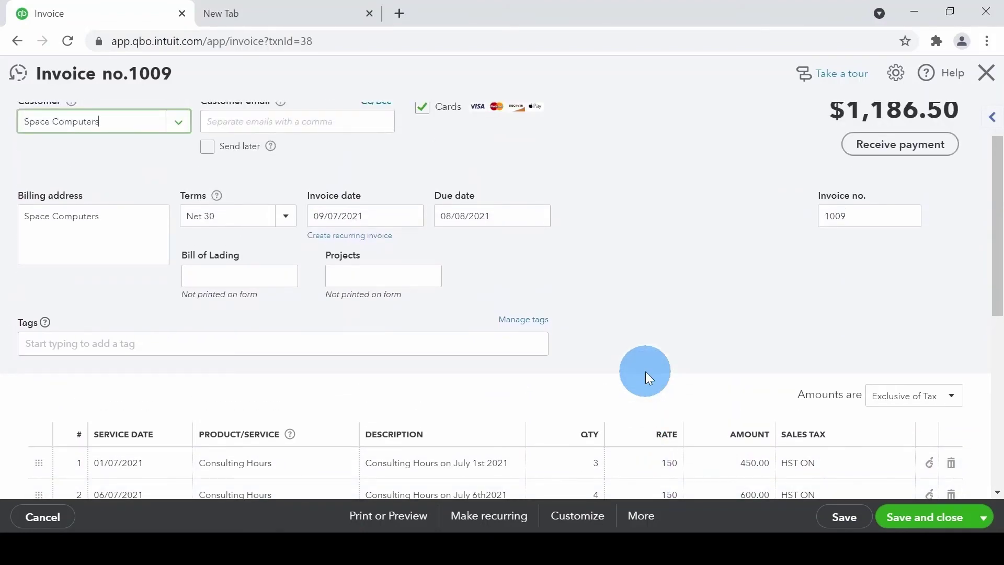
{"action": "scroll", "coordinate": [646, 374], "scroll_direction": "up", "scroll_amount": 1}
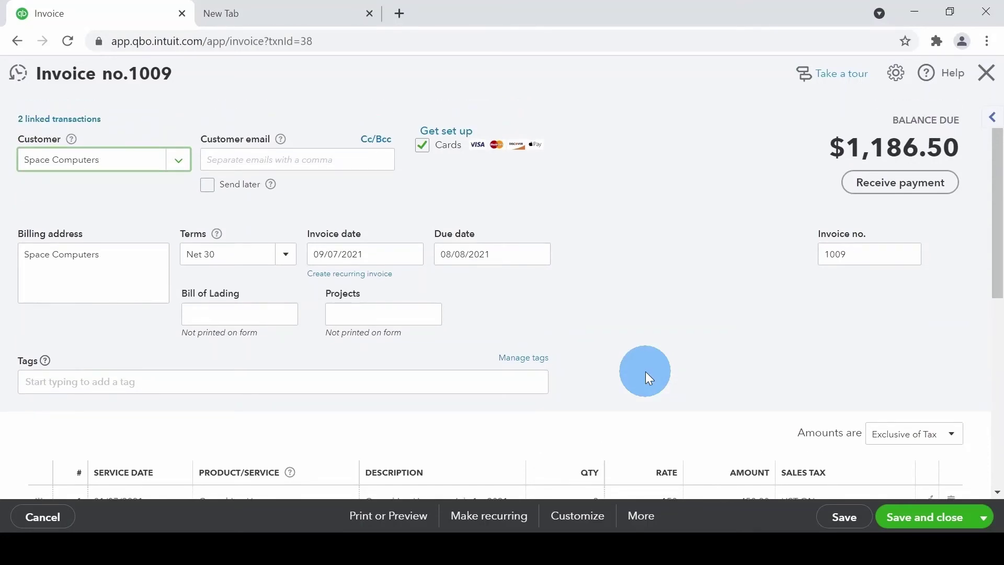
{"action": "left_click", "coordinate": [992, 123]}
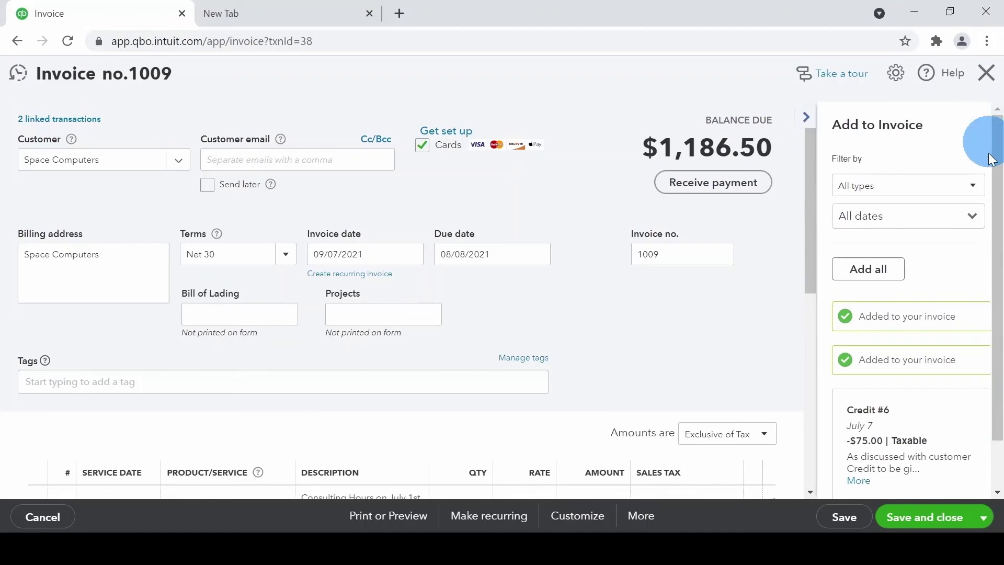
{"action": "scroll", "coordinate": [983, 293], "scroll_direction": "down", "scroll_amount": 1}
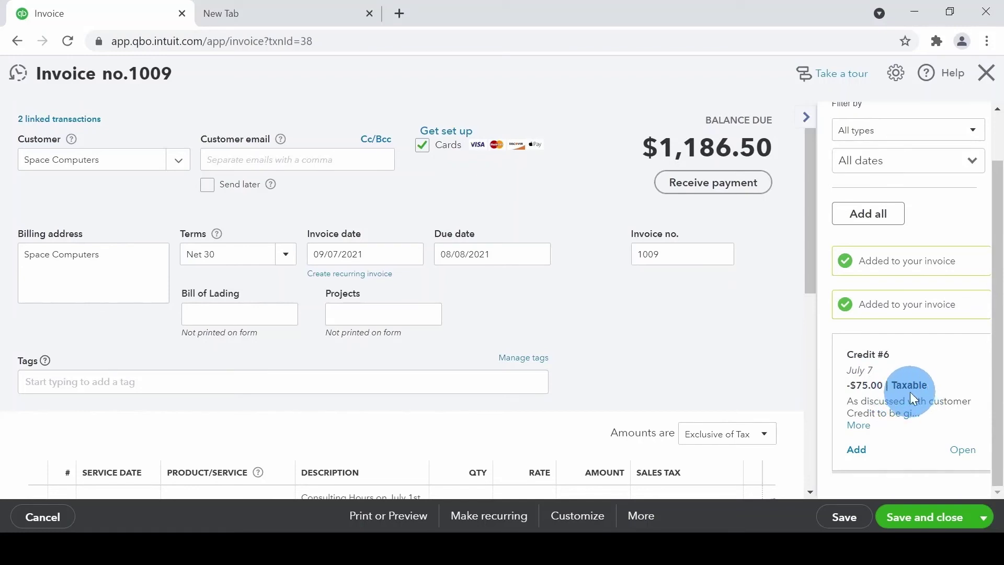
{"action": "left_click", "coordinate": [856, 450]}
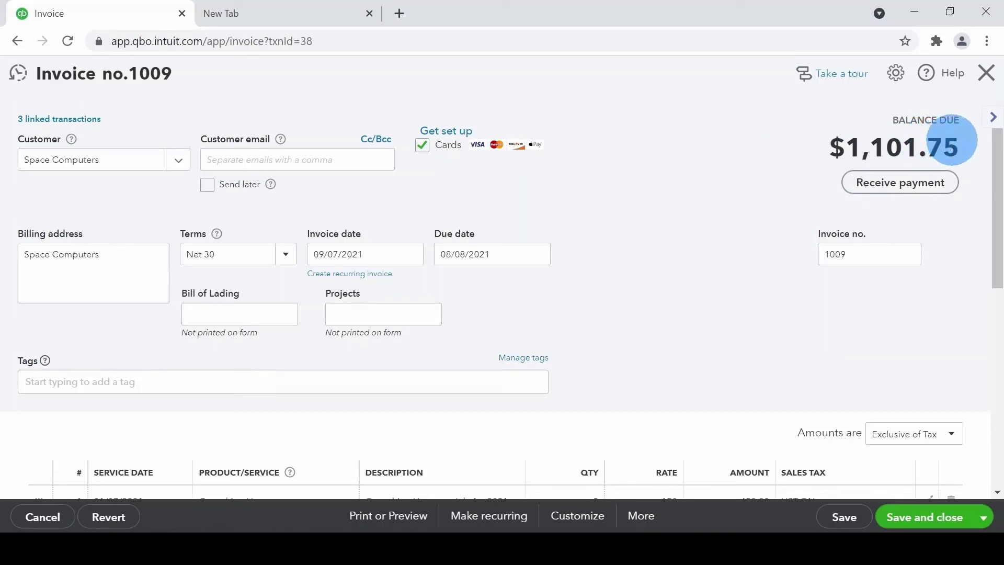
Review the invoice's lines and totals, save and close it, and approve modifying the linked transaction.
{"action": "scroll", "coordinate": [747, 249], "scroll_direction": "down", "scroll_amount": 3}
{"action": "scroll", "coordinate": [745, 244], "scroll_direction": "down", "scroll_amount": 1}
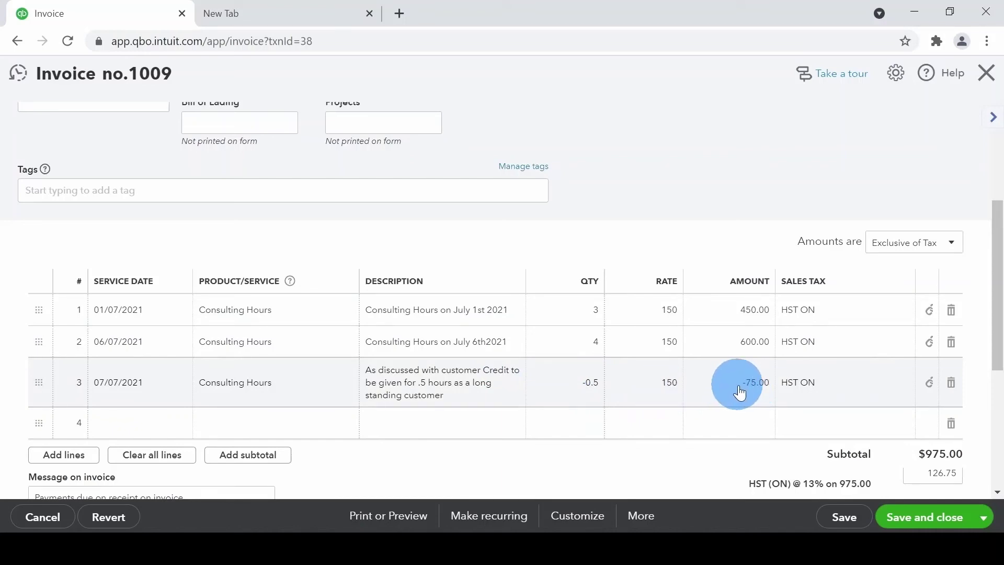
{"action": "scroll", "coordinate": [754, 394], "scroll_direction": "down", "scroll_amount": 1}
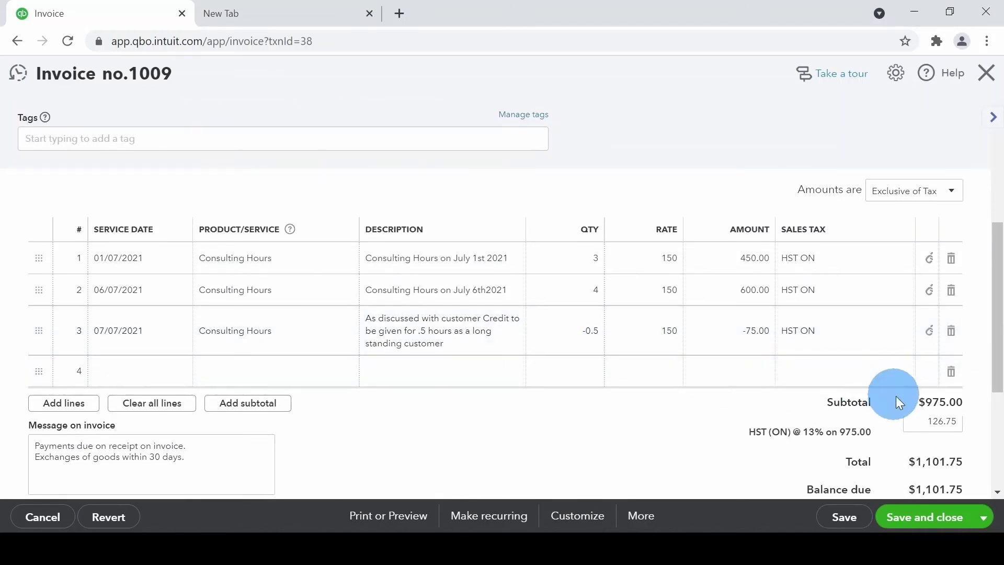
{"action": "scroll", "coordinate": [840, 432], "scroll_direction": "down", "scroll_amount": 1}
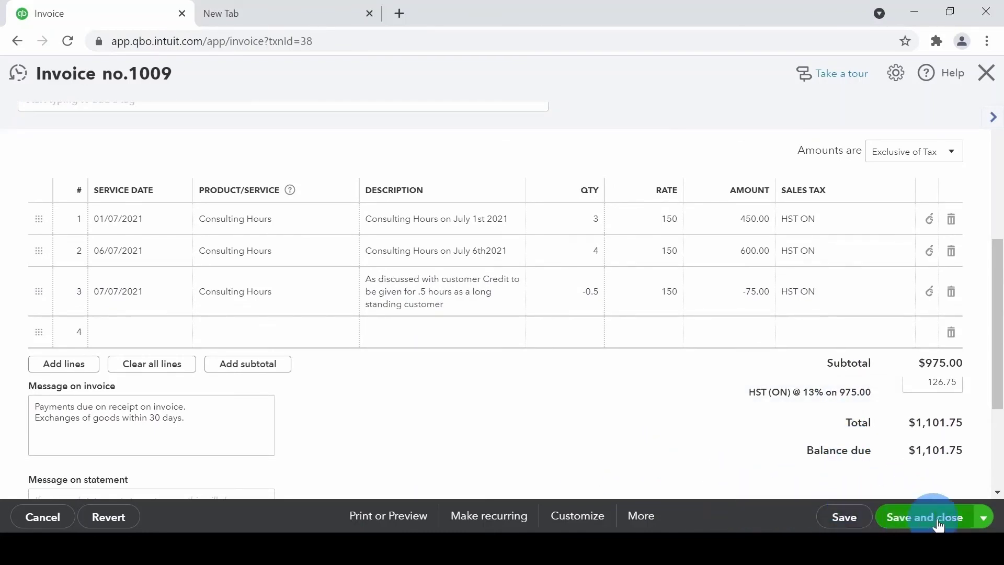
{"action": "left_click", "coordinate": [984, 519]}
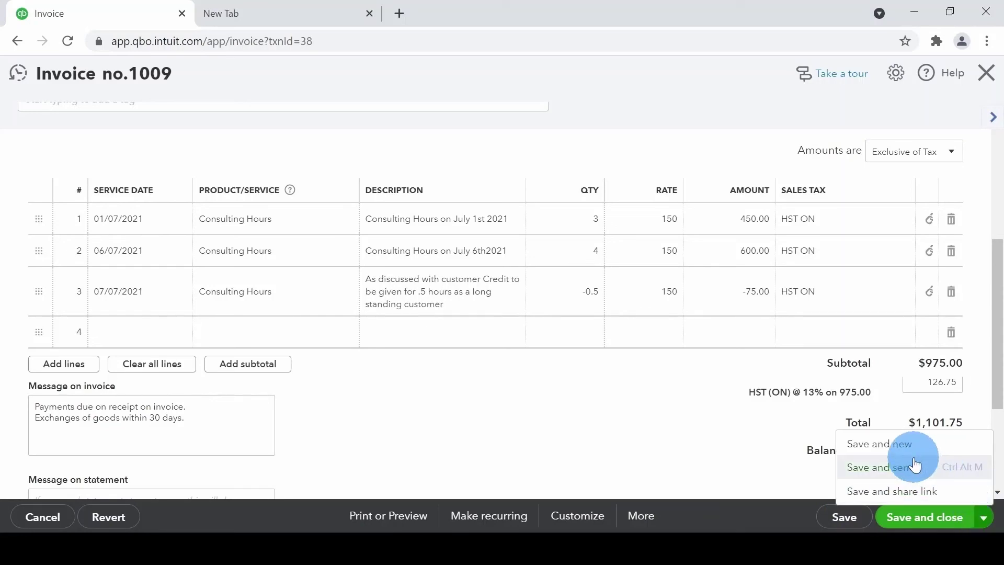
{"action": "left_click", "coordinate": [759, 457]}
{"action": "left_click", "coordinate": [923, 519]}
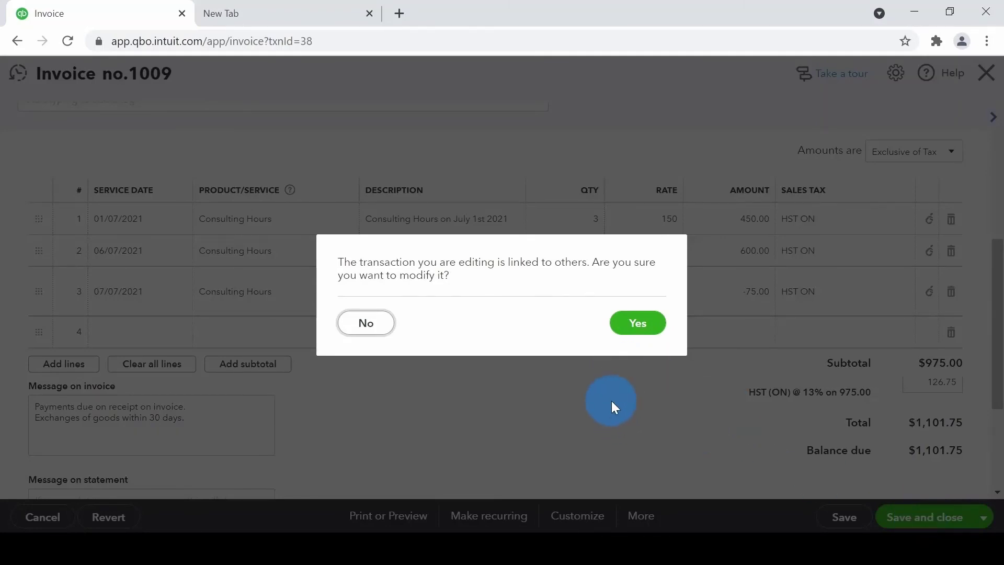
{"action": "left_click", "coordinate": [636, 332]}
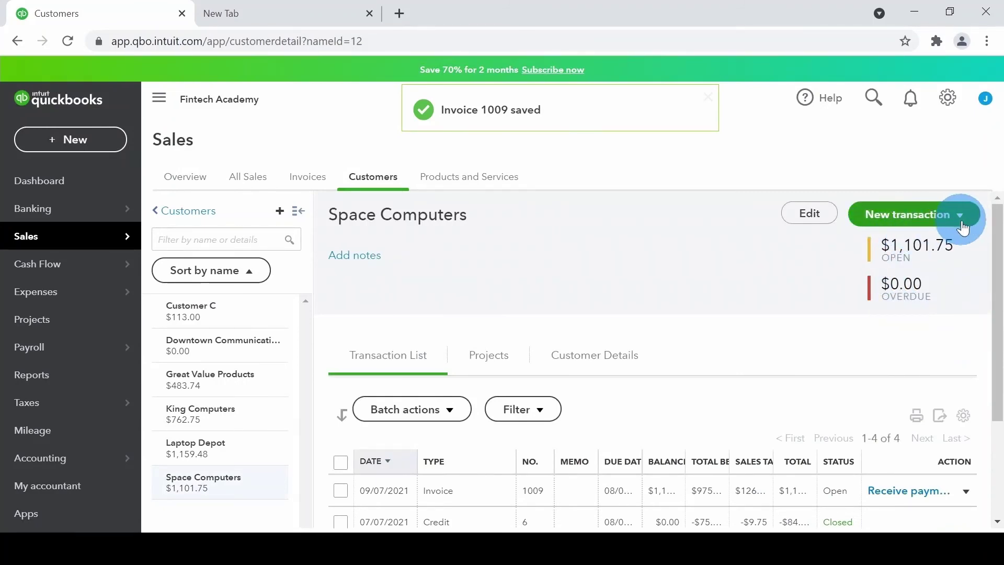
{"action": "scroll", "coordinate": [827, 294], "scroll_direction": "down", "scroll_amount": 1}
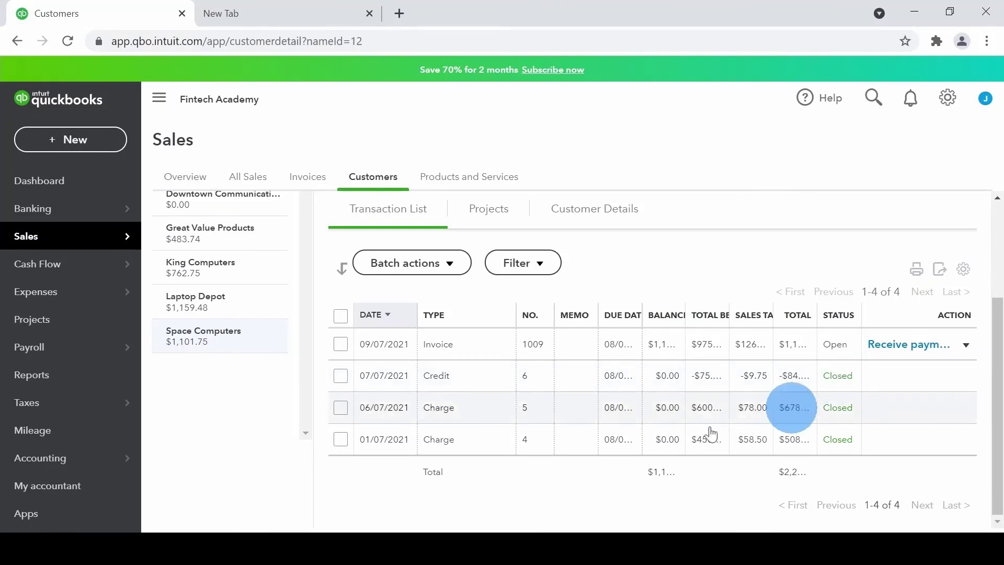
{"action": "left_click", "coordinate": [57, 153]}
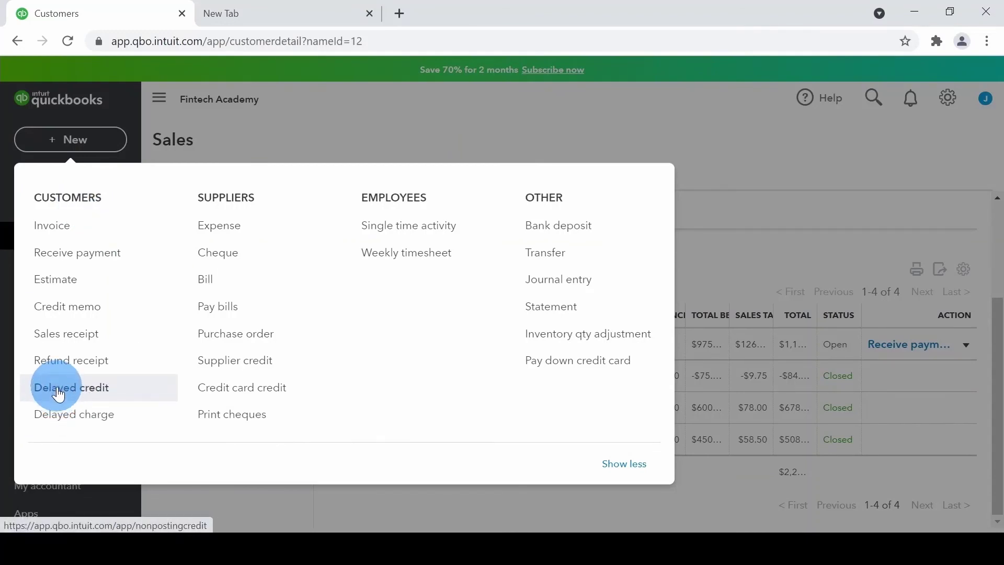
{"action": "left_click", "coordinate": [834, 182]}
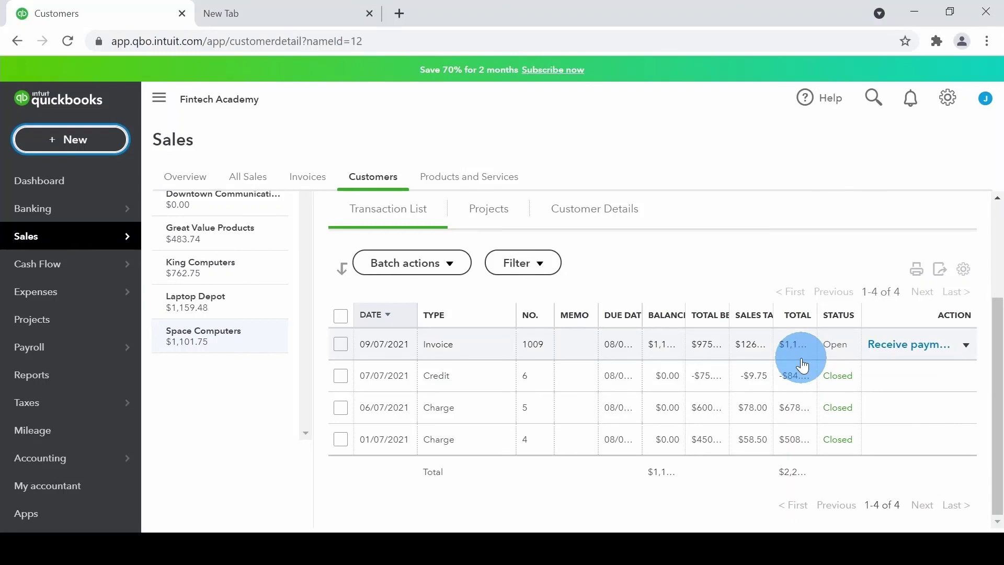
Receive payment for Space Computers' open invoice with the payment date 15/07/2021, and save and close the payment.
{"action": "left_click", "coordinate": [913, 355]}
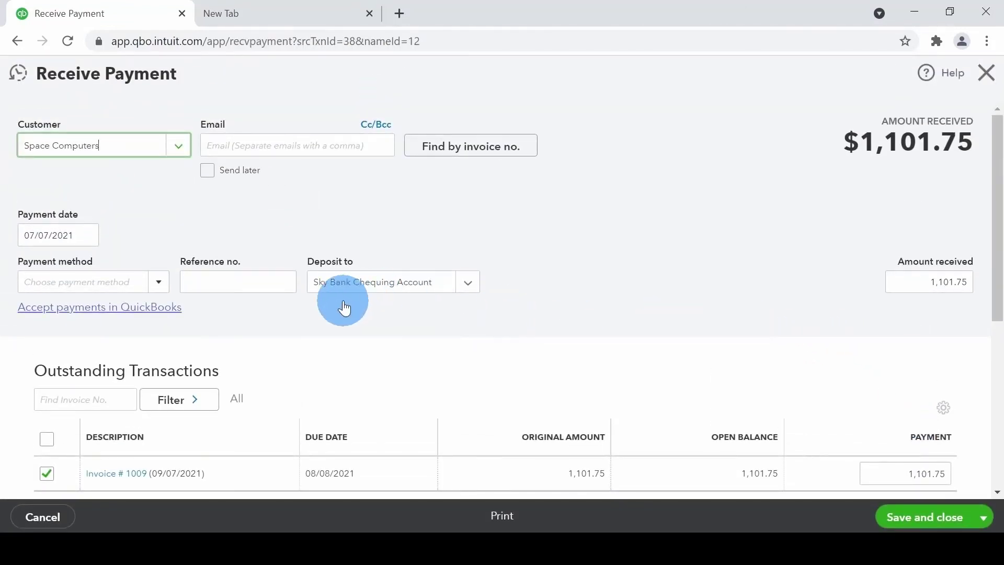
{"action": "left_click", "coordinate": [85, 242]}
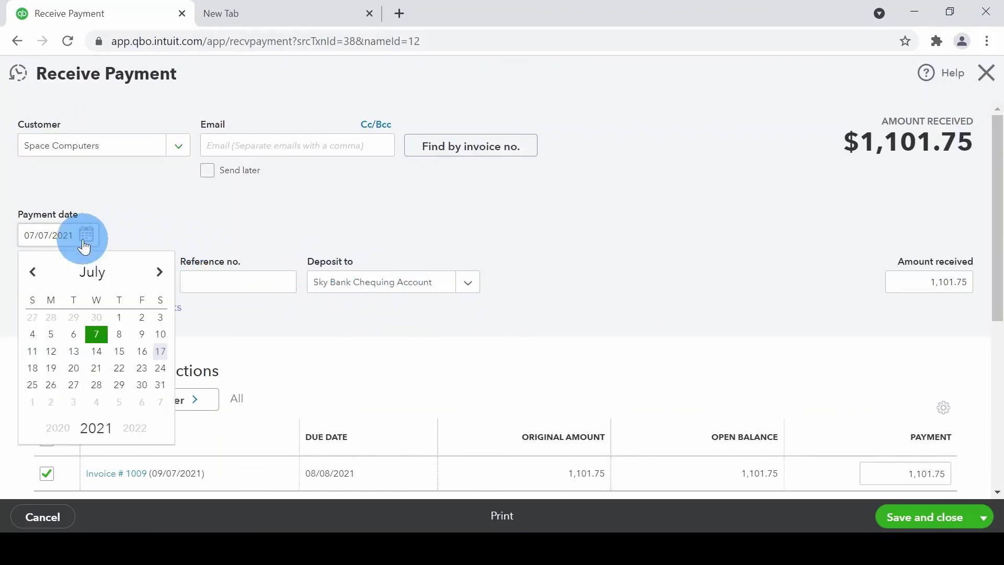
{"action": "left_click", "coordinate": [119, 352]}
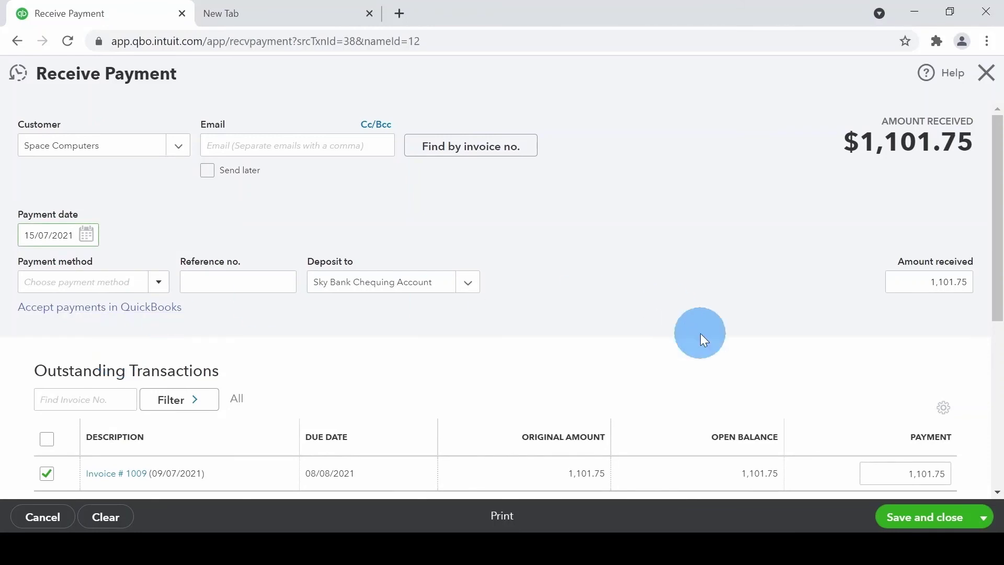
{"action": "scroll", "coordinate": [915, 386], "scroll_direction": "down", "scroll_amount": 1}
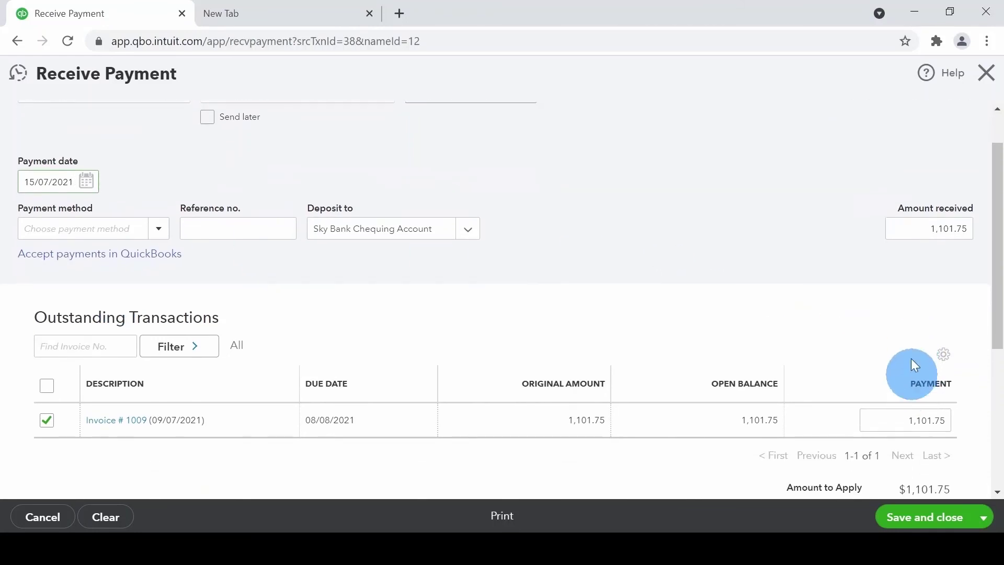
{"action": "left_click", "coordinate": [931, 518]}
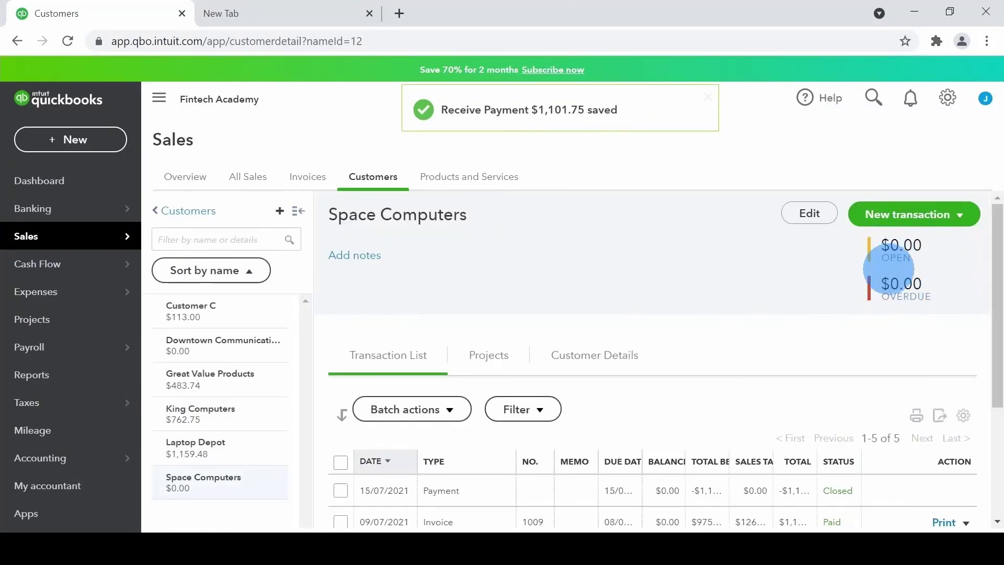
Examine Space Computers' balance and the statuses of the payment, invoice, credit and charges in the transaction list.
{"action": "scroll", "coordinate": [825, 312], "scroll_direction": "down", "scroll_amount": 1}
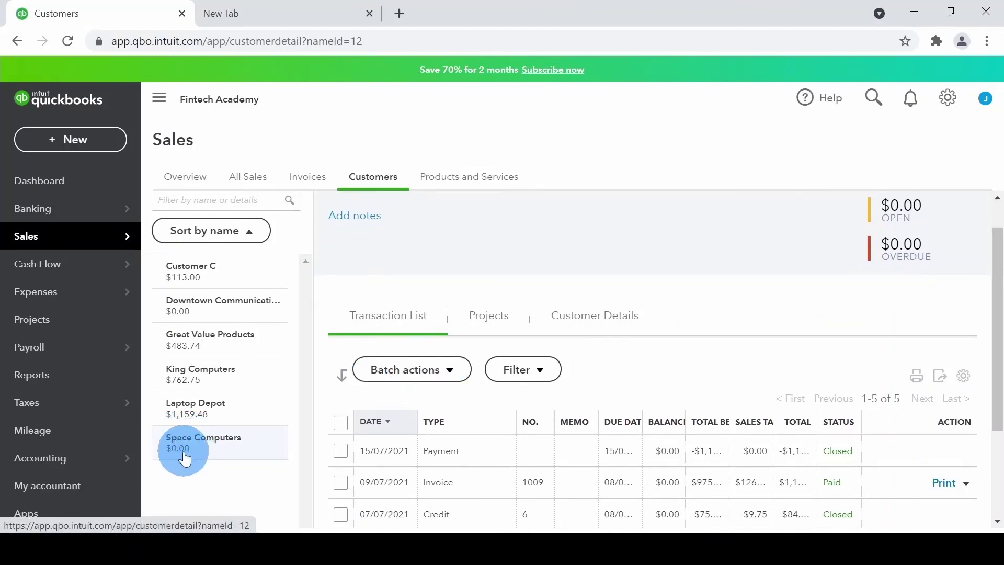
{"action": "scroll", "coordinate": [807, 304], "scroll_direction": "down", "scroll_amount": 1}
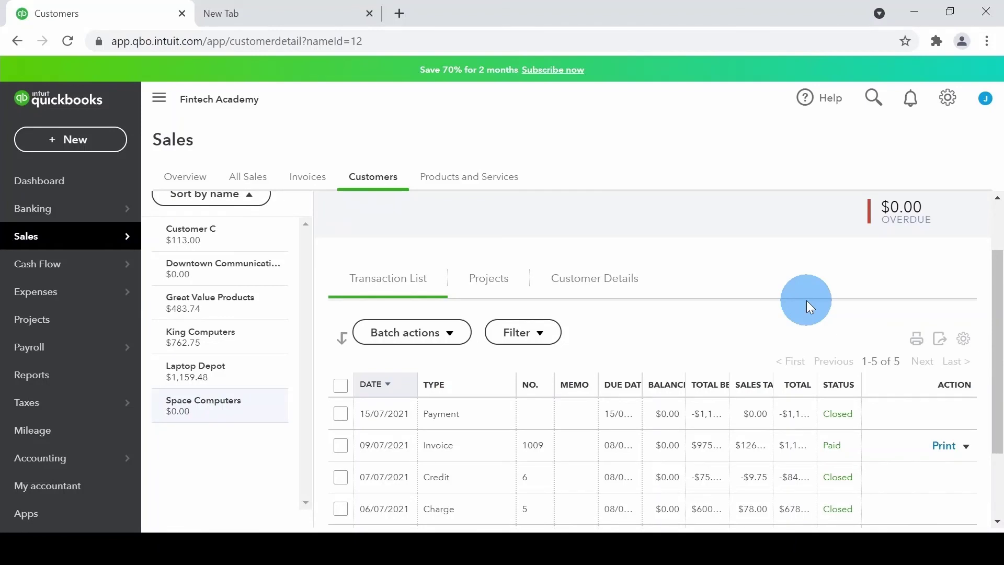
{"action": "scroll", "coordinate": [807, 300], "scroll_direction": "down", "scroll_amount": 2}
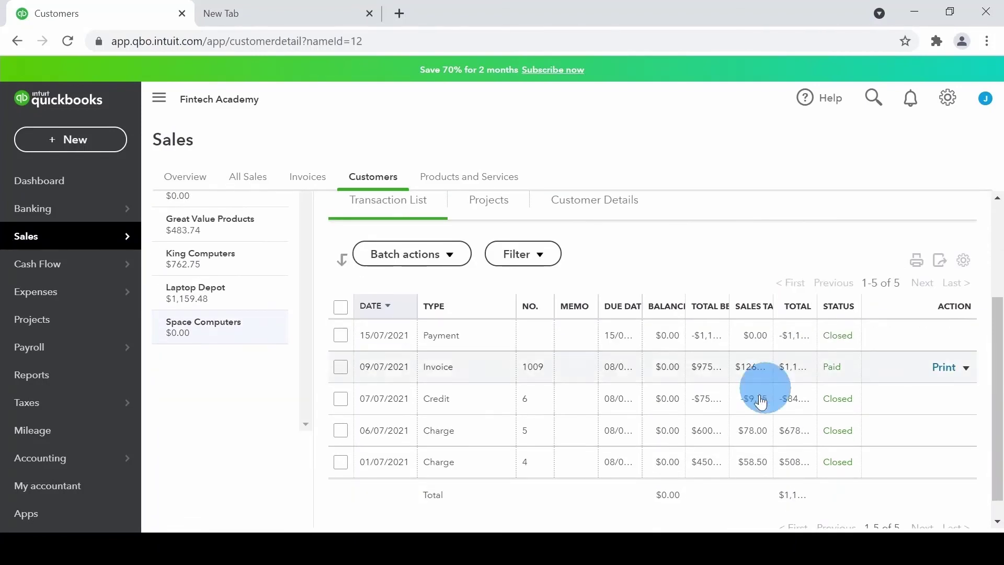